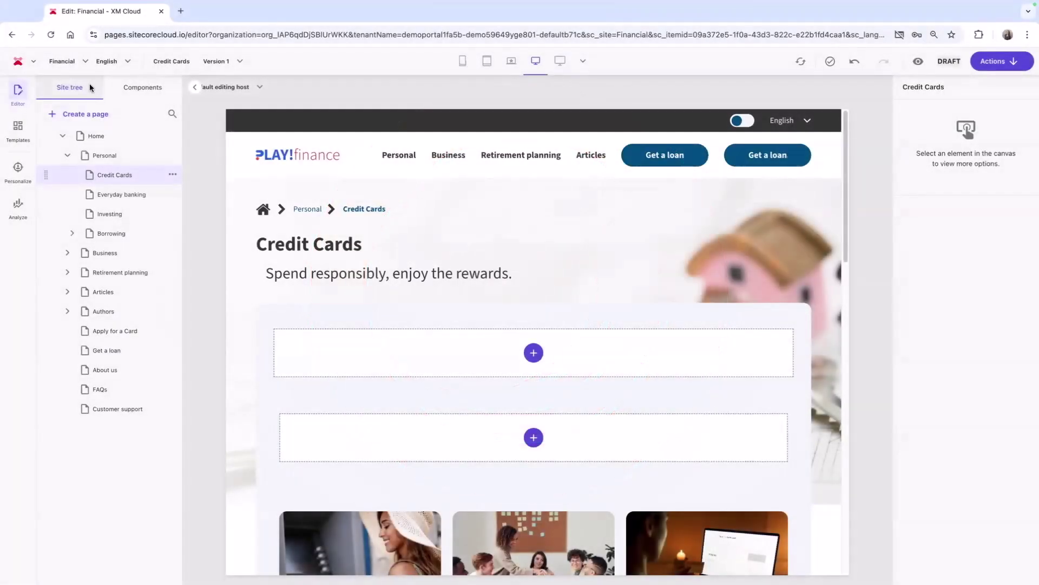
Step: Place an App Promo in the first placeholder and assign it the Premium Credit Card content item
{"action": "left_click", "coordinate": [112, 84]}
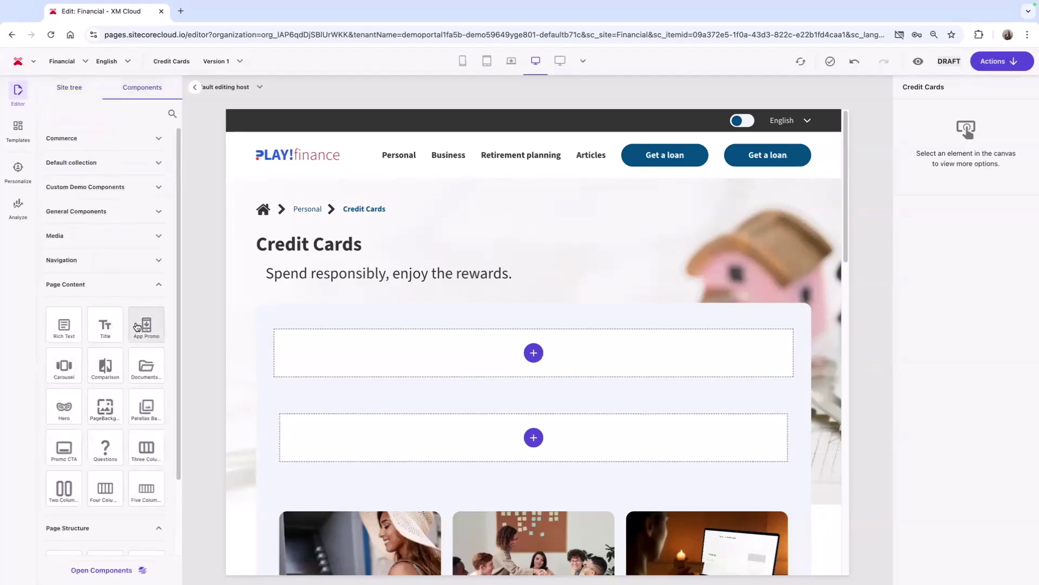
{"action": "left_click_drag", "start_coordinate": [245, 332], "coordinate": [320, 346]}
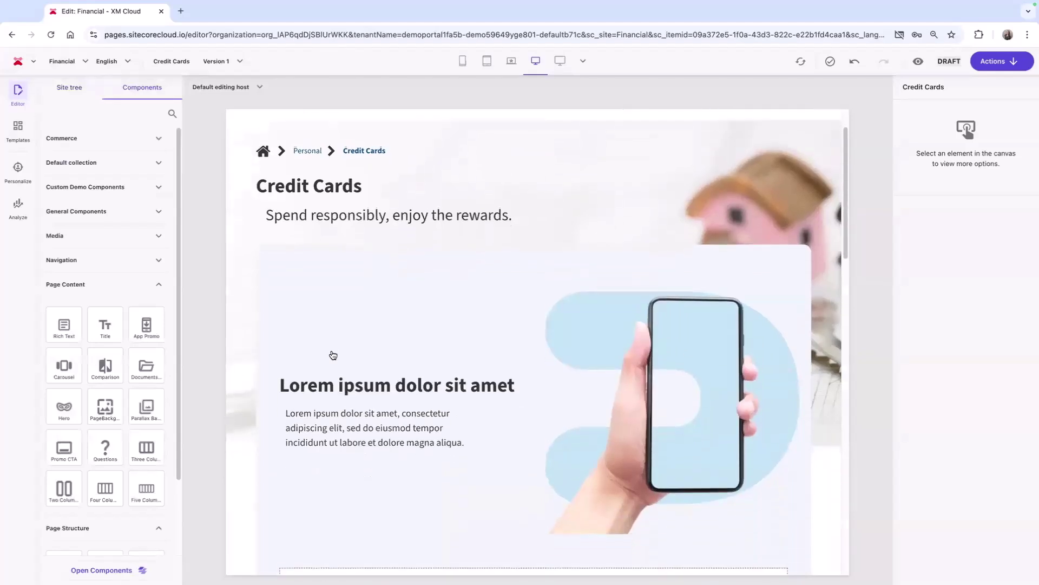
{"action": "left_click", "coordinate": [372, 340]}
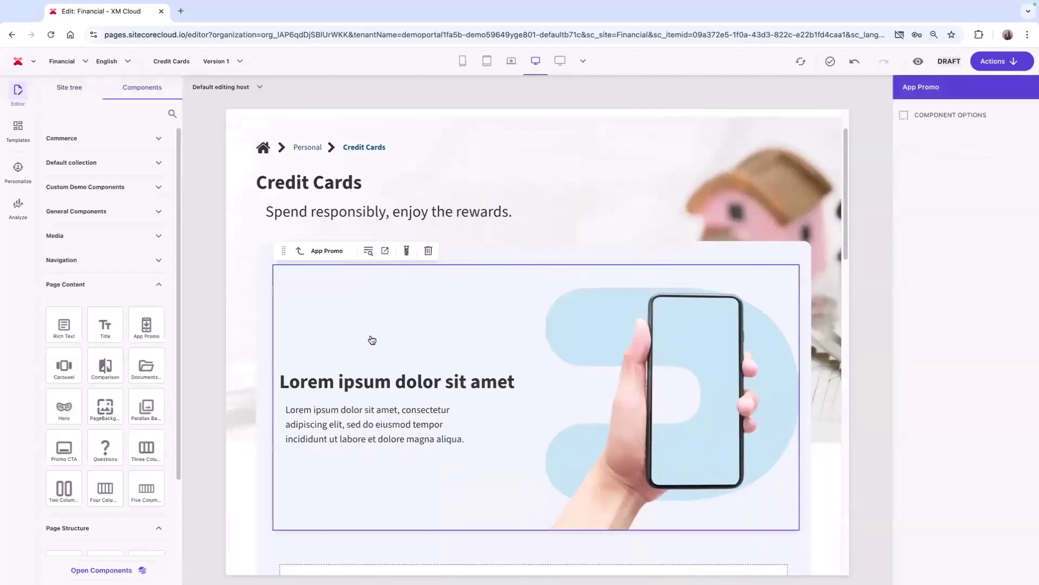
{"action": "left_click", "coordinate": [369, 250]}
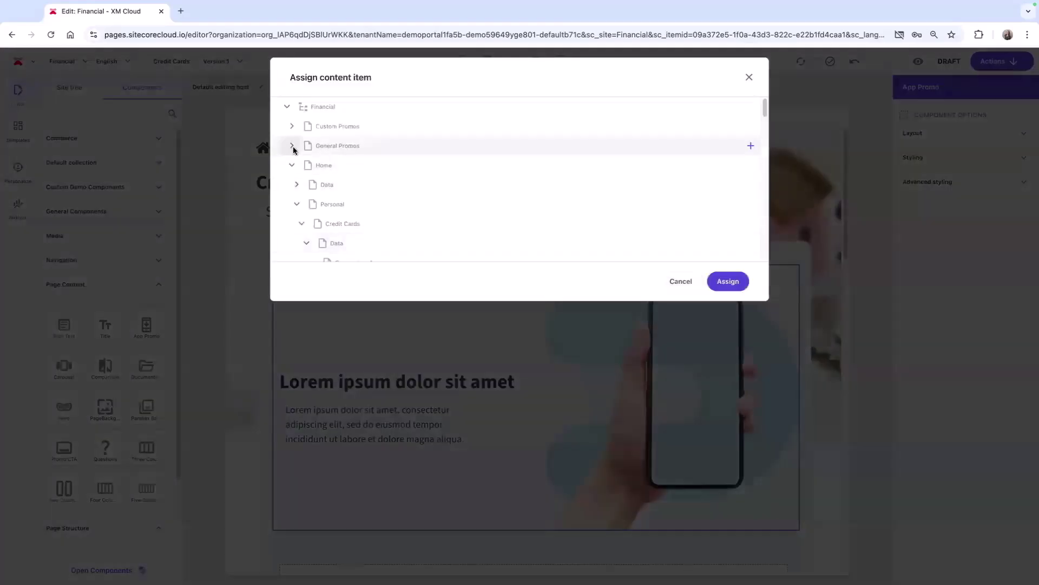
{"action": "left_click", "coordinate": [292, 146]}
{"action": "left_click", "coordinate": [325, 166]}
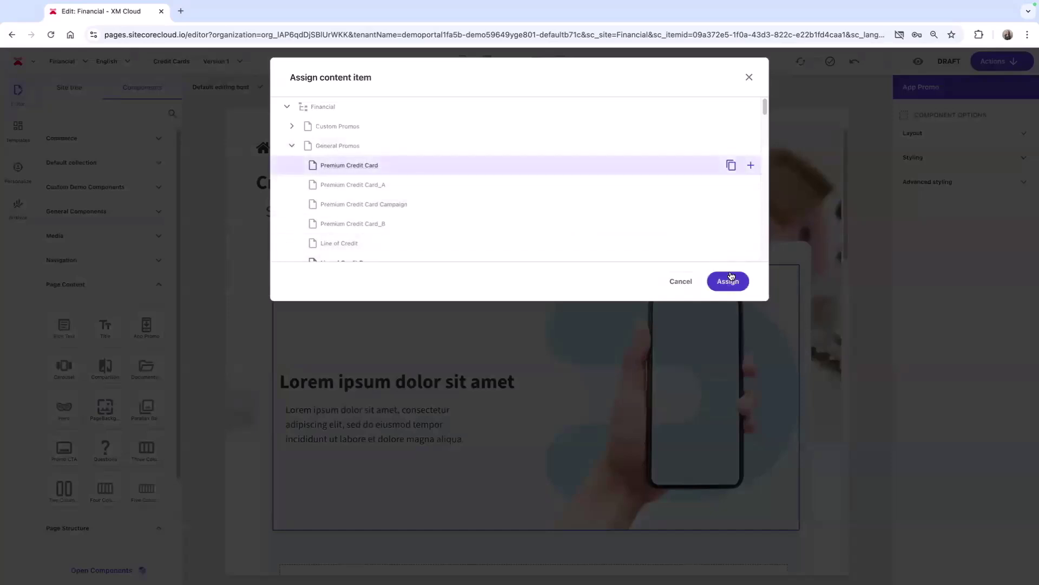
{"action": "left_click", "coordinate": [728, 281]}
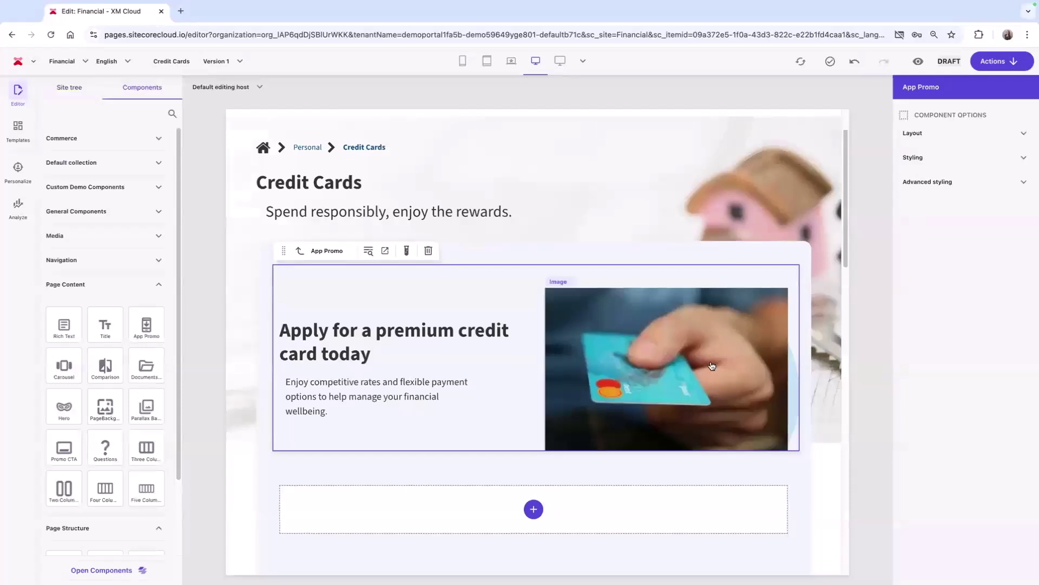
Step: Start replacing the promo's image with one from the Content hub
{"action": "left_click", "coordinate": [710, 370]}
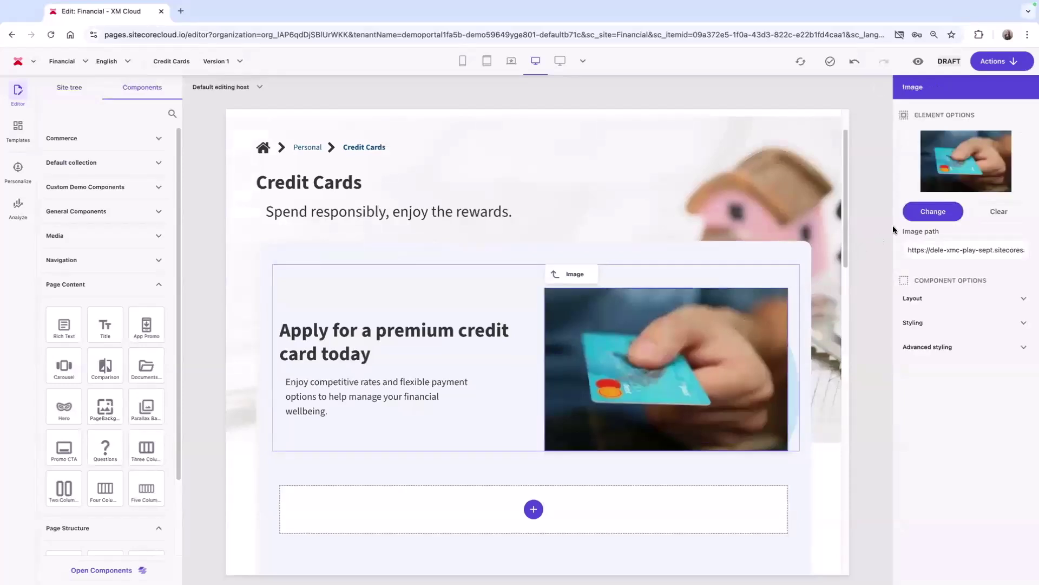
{"action": "left_click", "coordinate": [920, 214]}
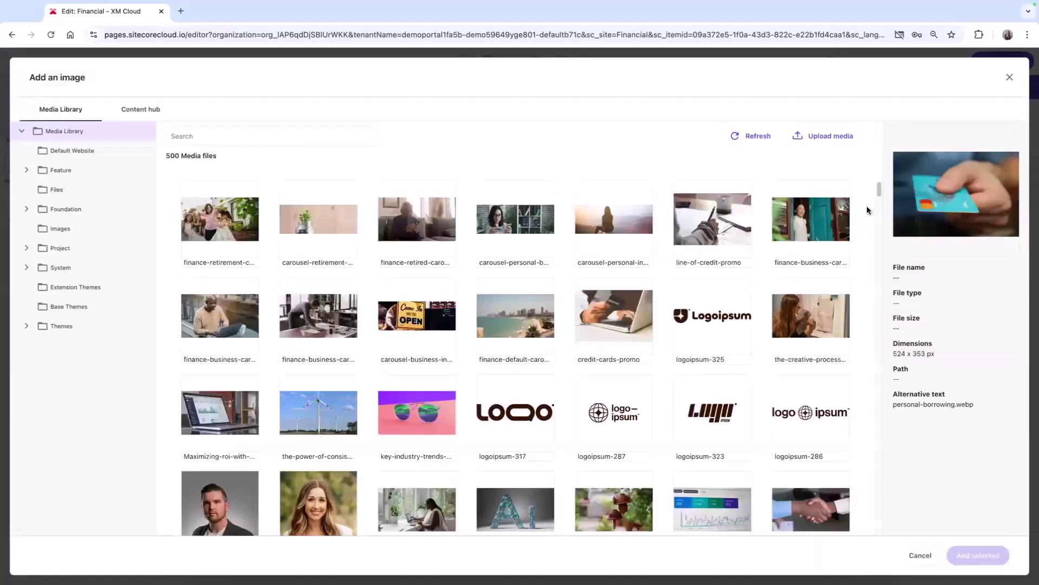
{"action": "left_click", "coordinate": [153, 110]}
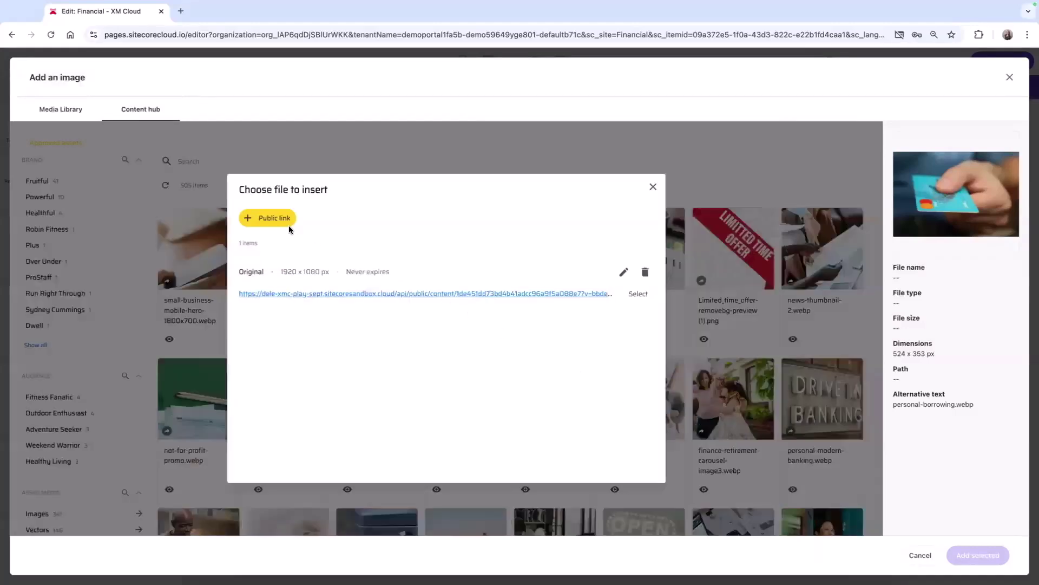
Step: Create a manually cropped public link of the woman-at-door photo and insert the 1592 x 871 version
{"action": "left_click", "coordinate": [272, 219]}
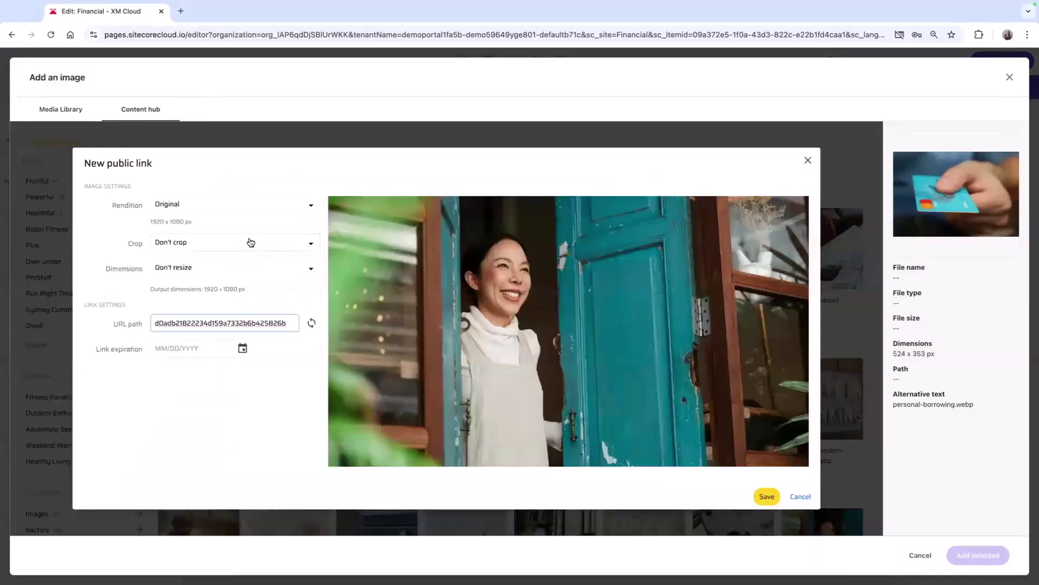
{"action": "left_click", "coordinate": [248, 242]}
{"action": "left_click", "coordinate": [194, 327]}
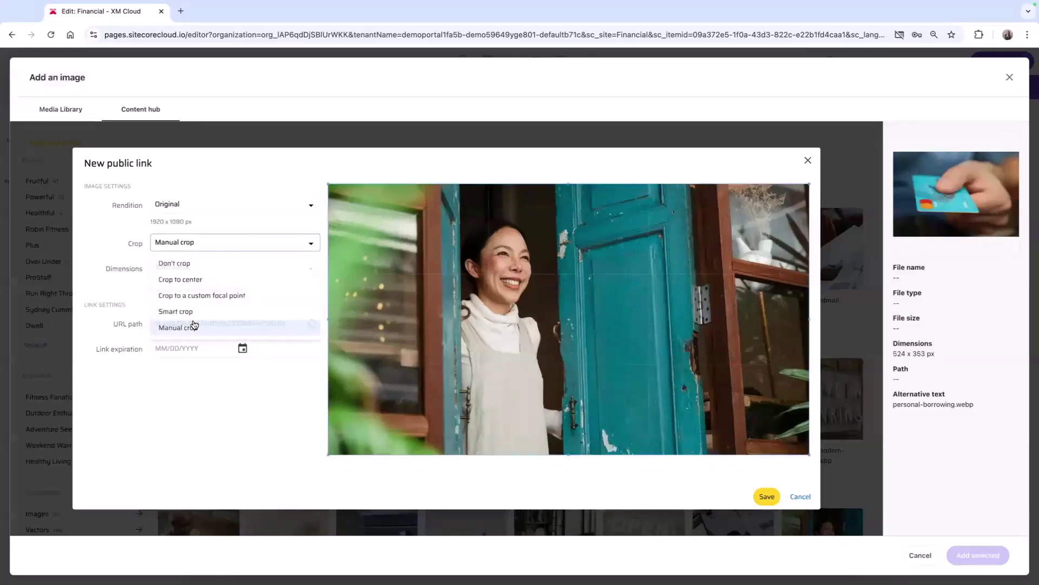
{"action": "left_click_drag", "start_coordinate": [328, 455], "coordinate": [406, 405]}
{"action": "left_click_drag", "start_coordinate": [698, 307], "coordinate": [619, 319]}
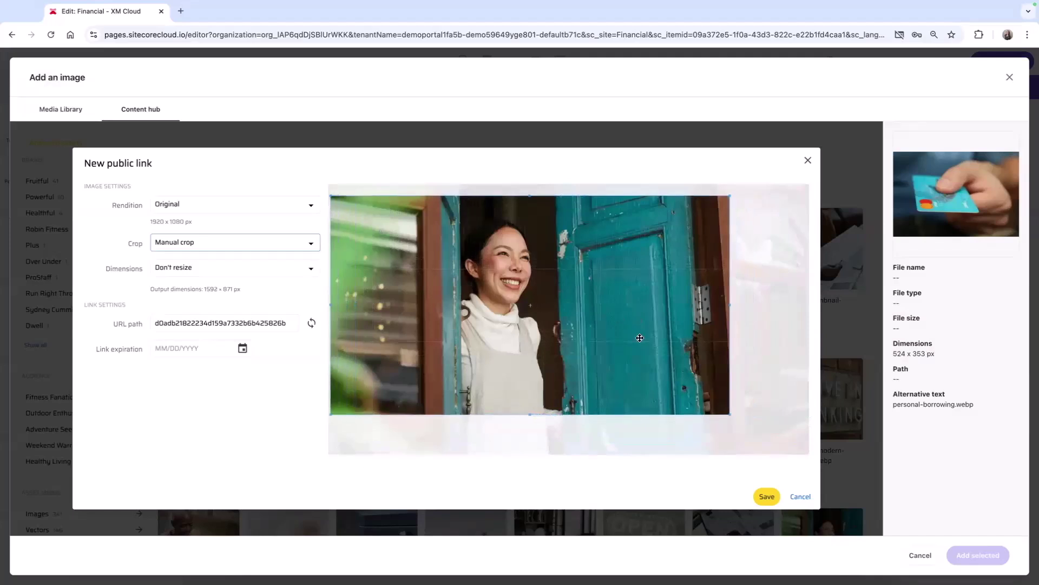
{"action": "left_click", "coordinate": [765, 496]}
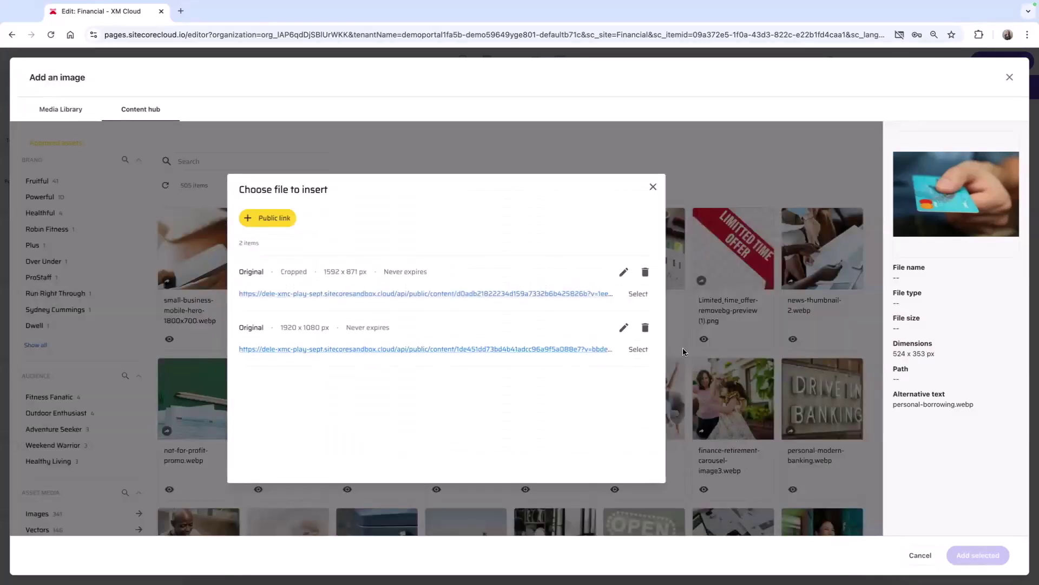
{"action": "left_click", "coordinate": [644, 297]}
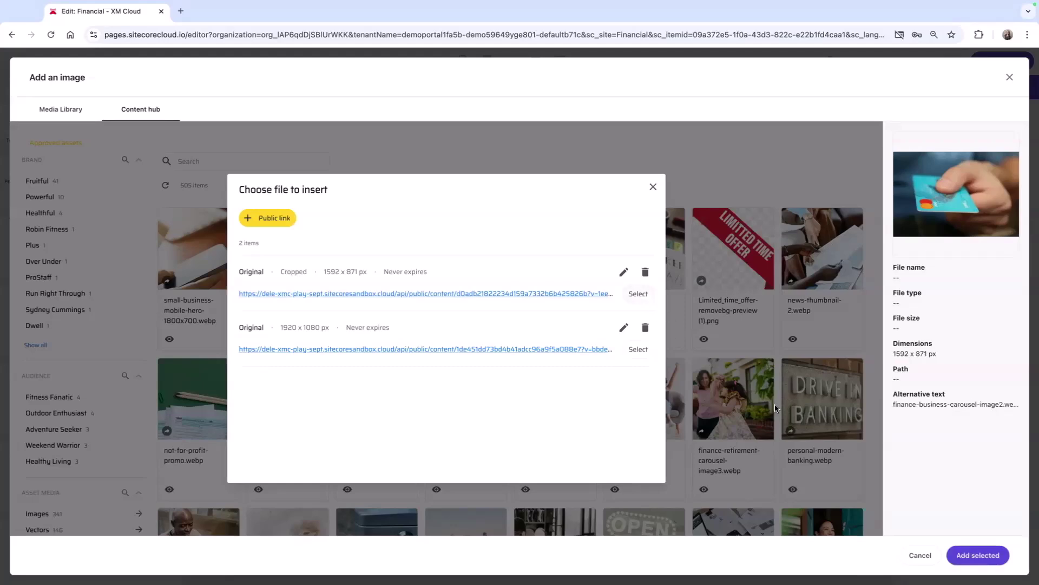
{"action": "left_click", "coordinate": [961, 557]}
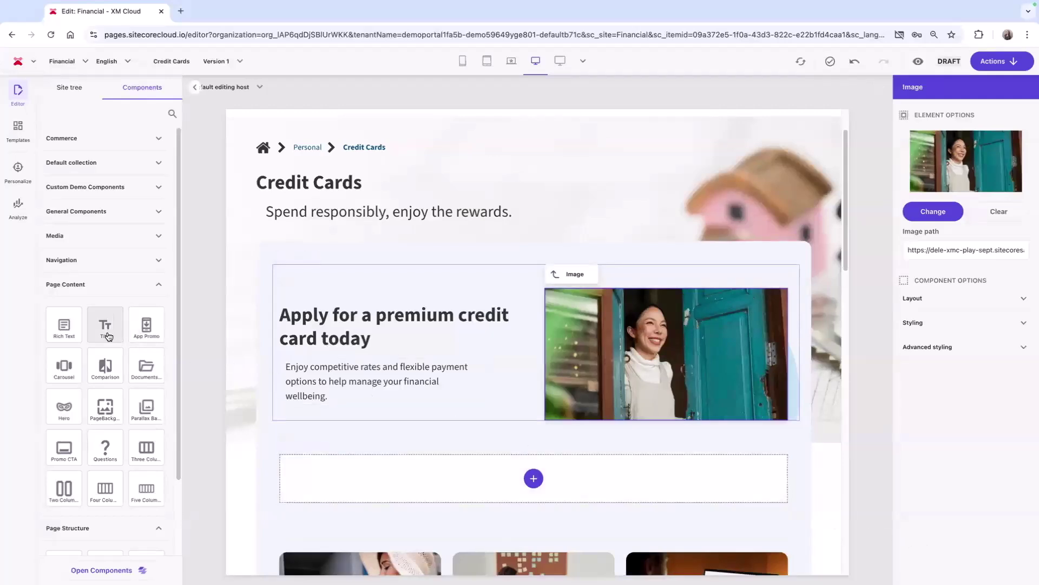
Step: Add a Rich Text block below the promo containing the pasted credit-card guidance text
{"action": "left_click_drag", "start_coordinate": [70, 330], "coordinate": [326, 485]}
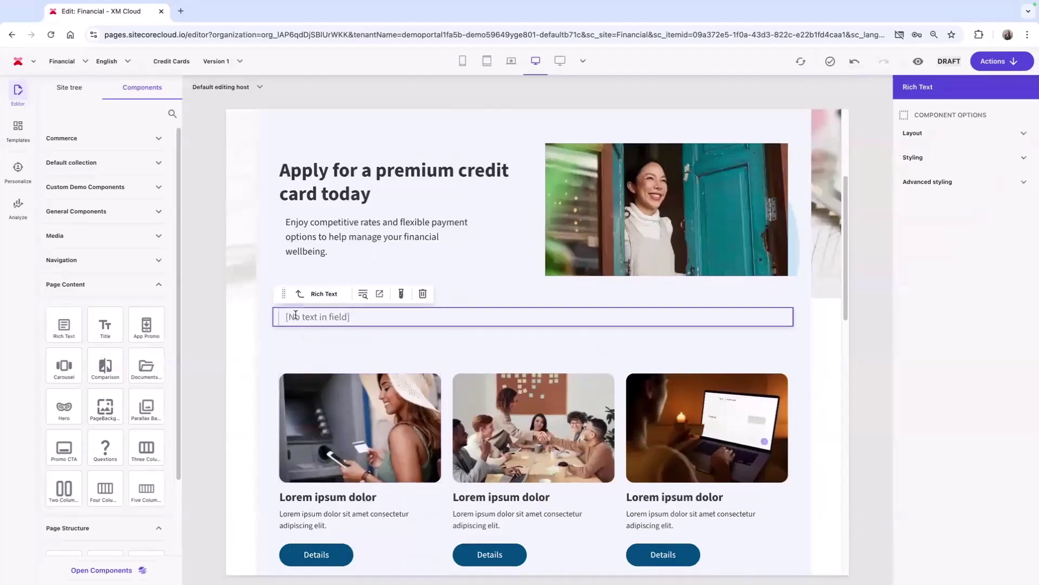
{"action": "left_click", "coordinate": [296, 315]}
{"action": "key", "text": "ctrl+v"}
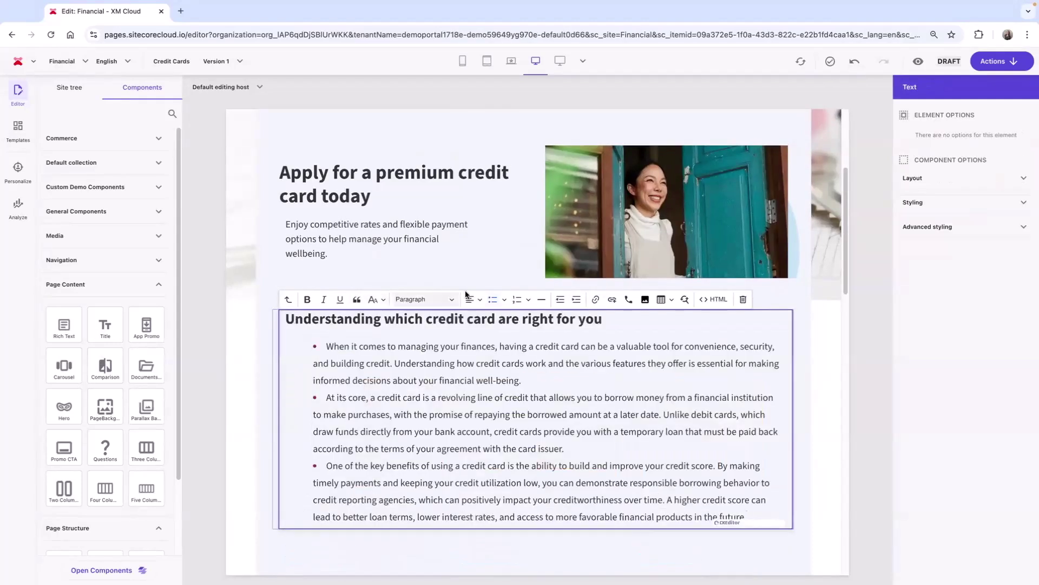
Step: Style the text block with the first Add Highlight option and custom bullet points
{"action": "left_click", "coordinate": [938, 206]}
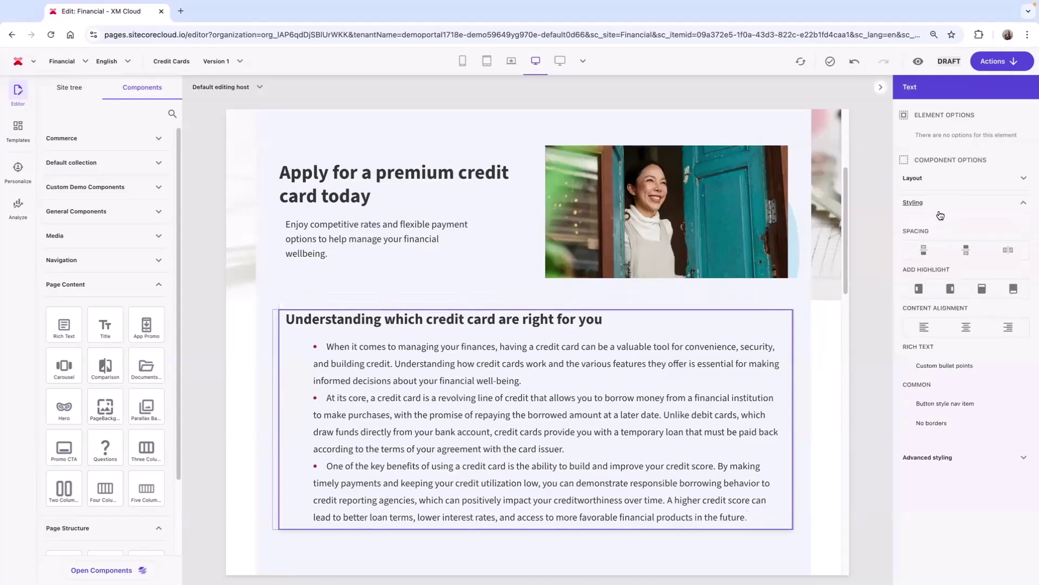
{"action": "left_click", "coordinate": [919, 288]}
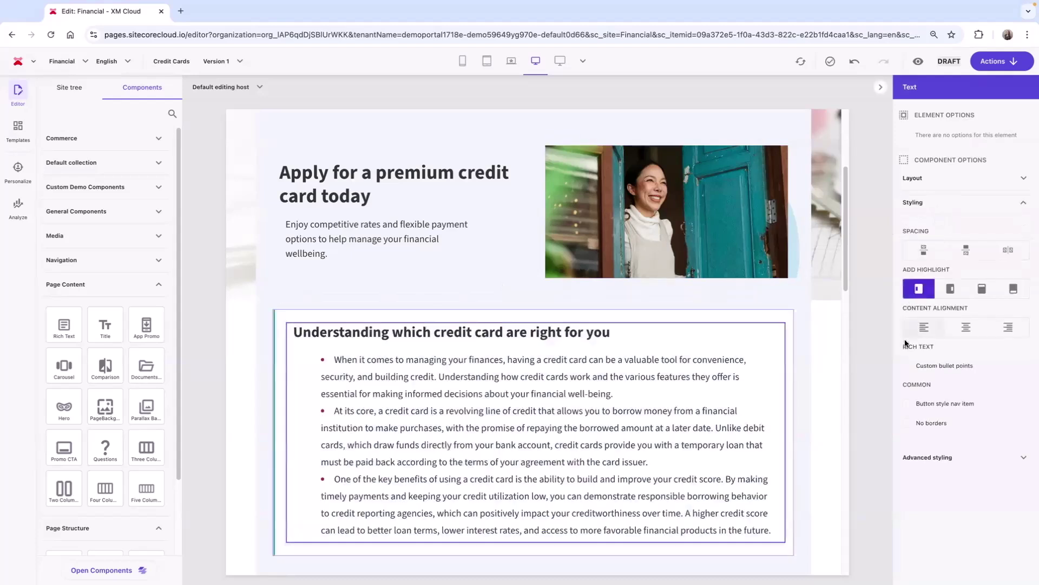
{"action": "left_click", "coordinate": [907, 366]}
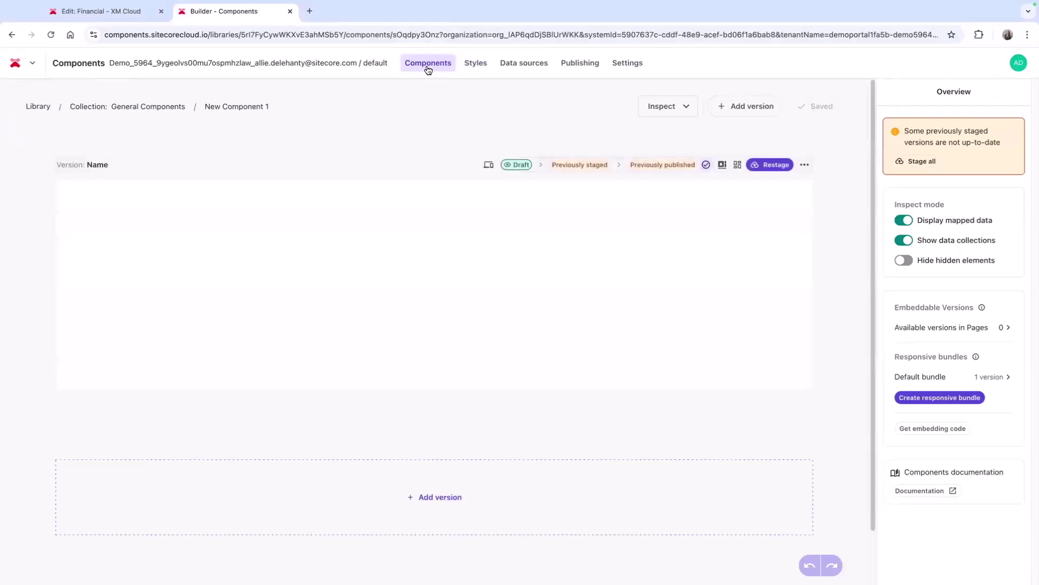
Step: Create a card across the right-hand columns with a Heading 2 holding the promo headline
{"action": "left_click", "coordinate": [499, 201]}
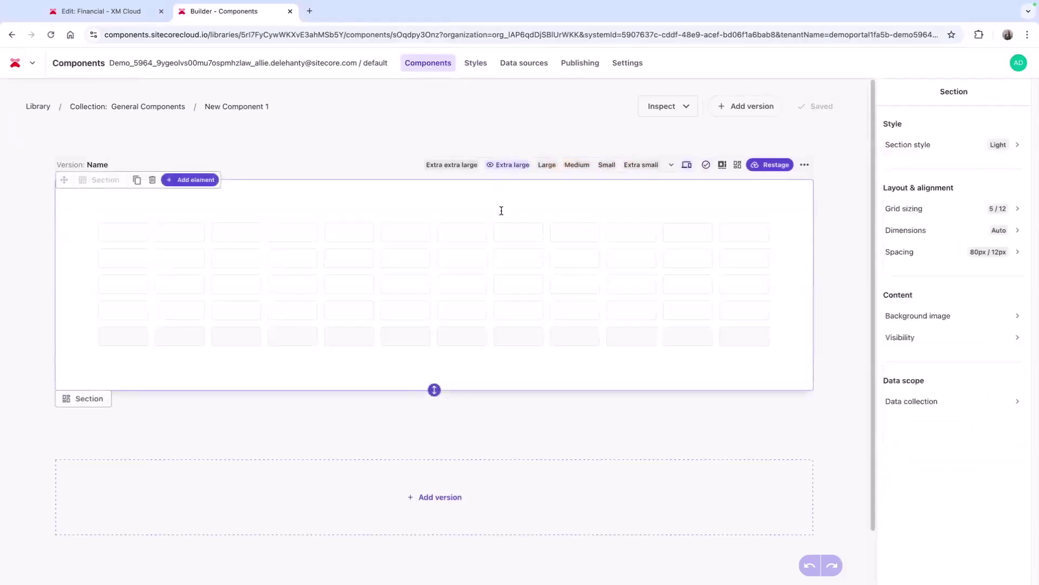
{"action": "left_click_drag", "start_coordinate": [509, 233], "coordinate": [745, 341]}
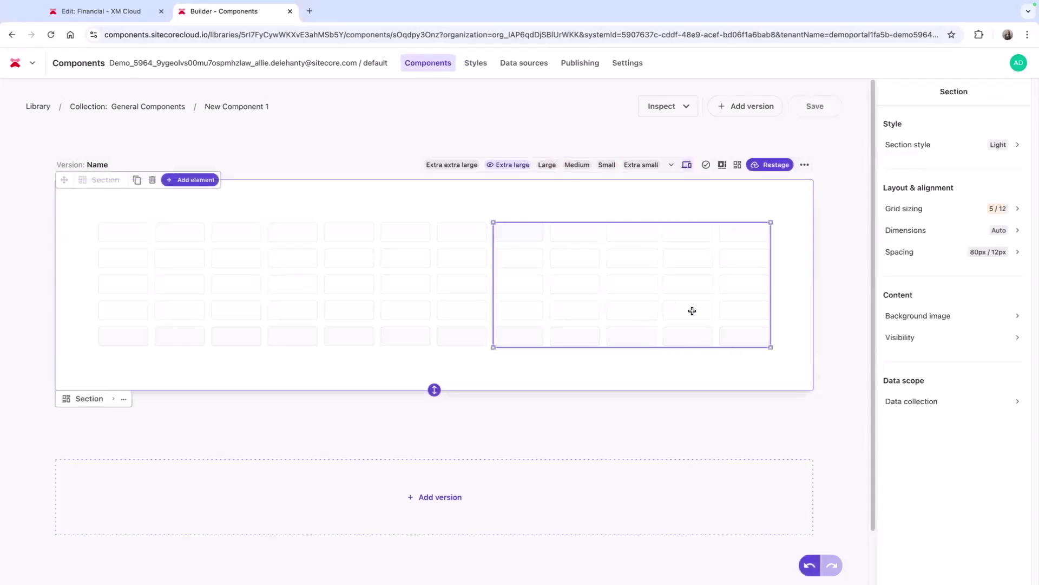
{"action": "left_click", "coordinate": [542, 211]}
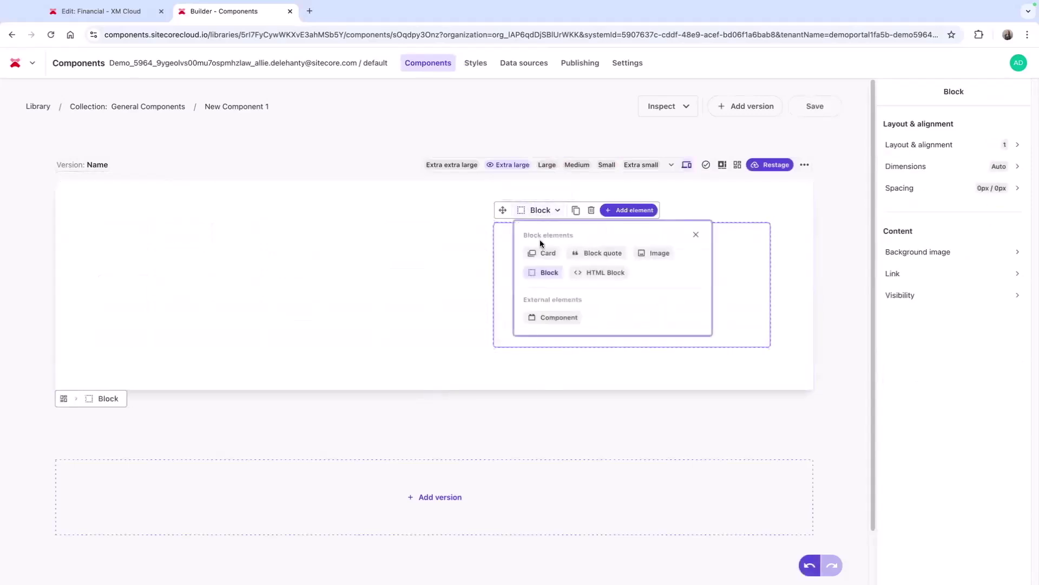
{"action": "left_click", "coordinate": [541, 254]}
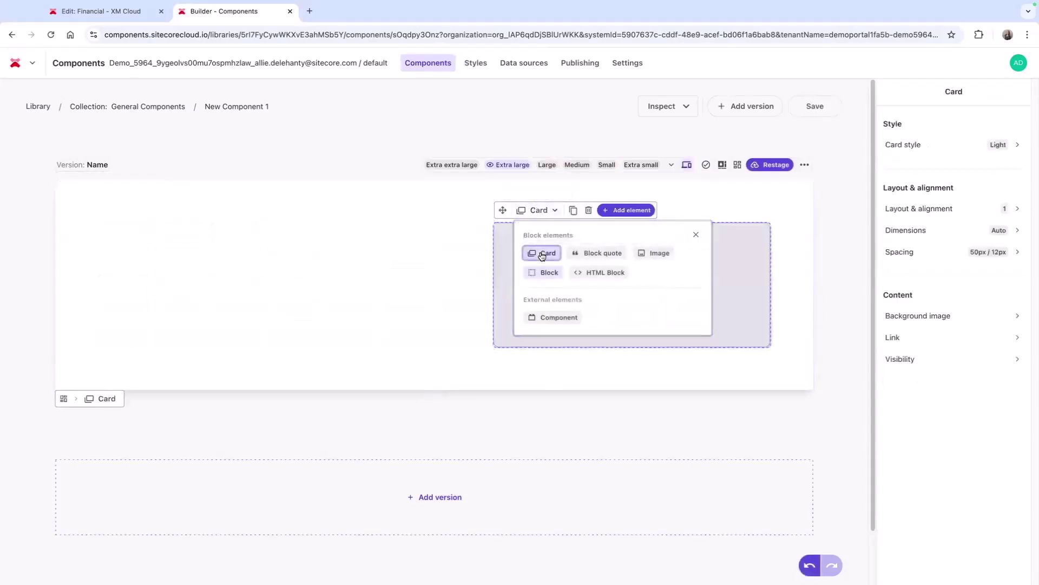
{"action": "left_click", "coordinate": [508, 259]}
{"action": "left_click", "coordinate": [615, 212]}
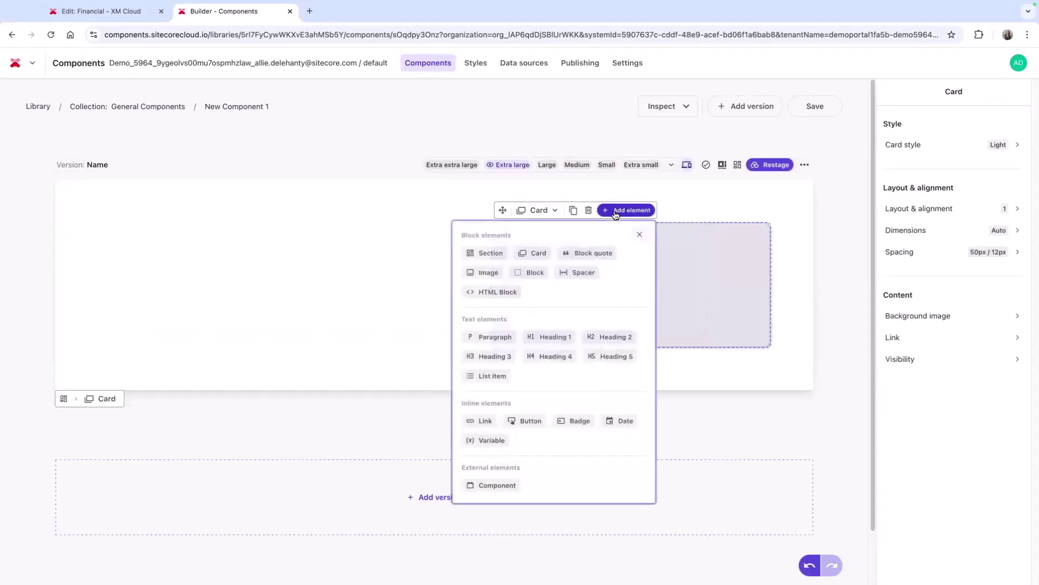
{"action": "left_click", "coordinate": [596, 338]}
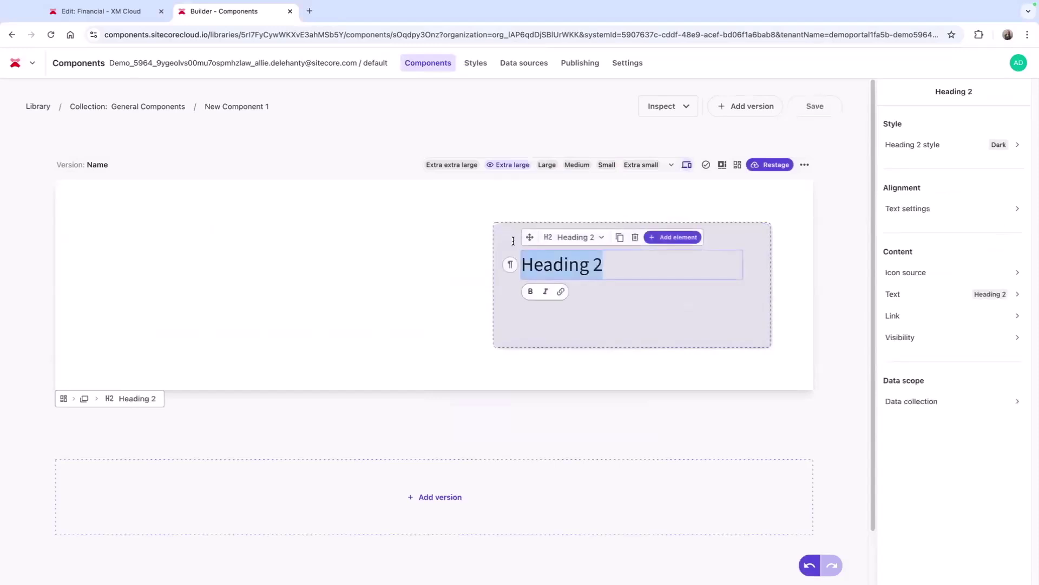
{"action": "type", "text": "Apply for a premium credit card today"}
Step: Add the promo description paragraph and an APPLY NOW button below the heading
{"action": "left_click", "coordinate": [650, 239]}
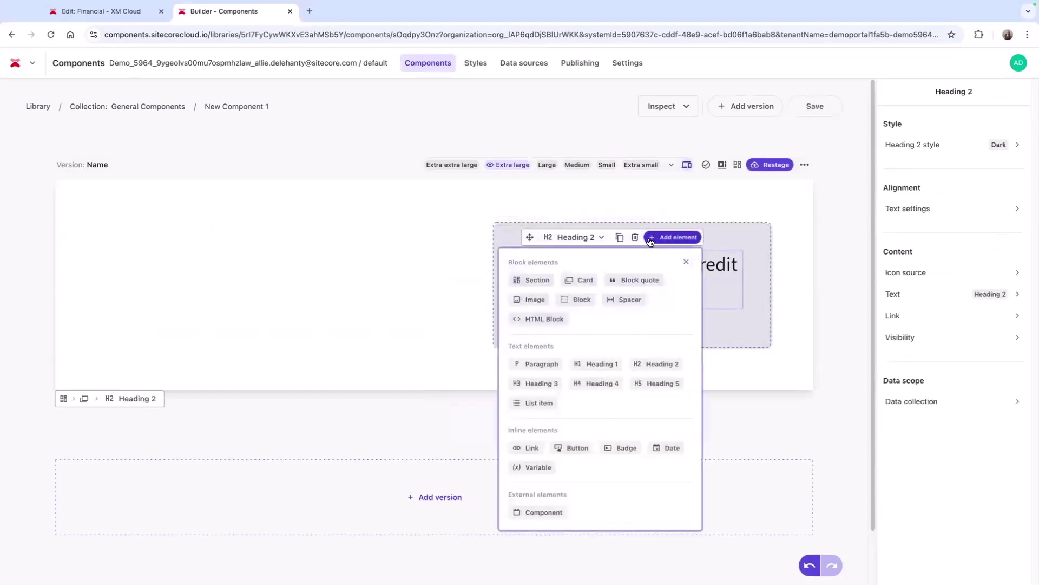
{"action": "left_click", "coordinate": [546, 363]}
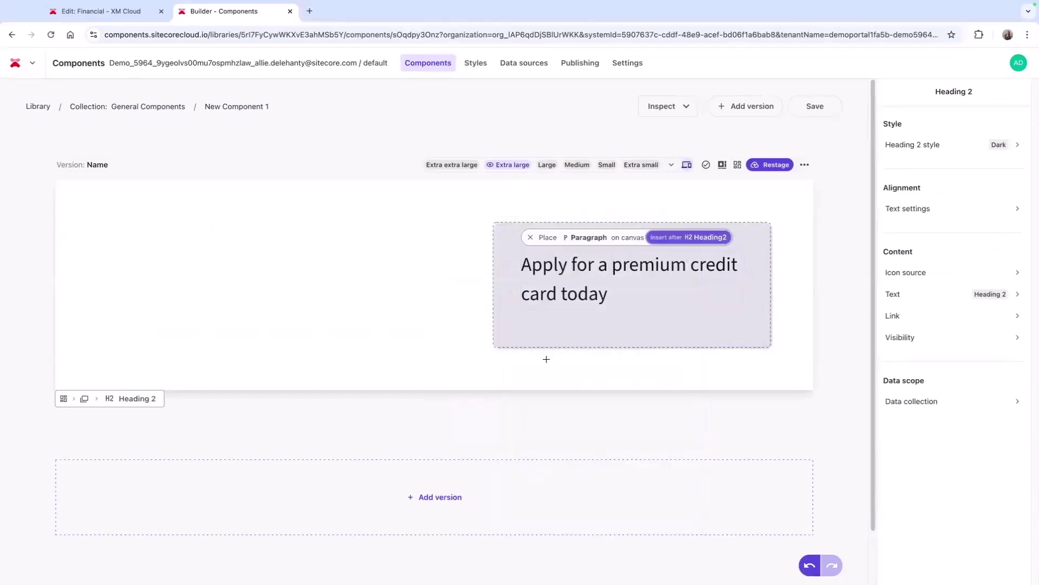
{"action": "left_click", "coordinate": [525, 314]}
{"action": "key", "text": "ctrl+v"}
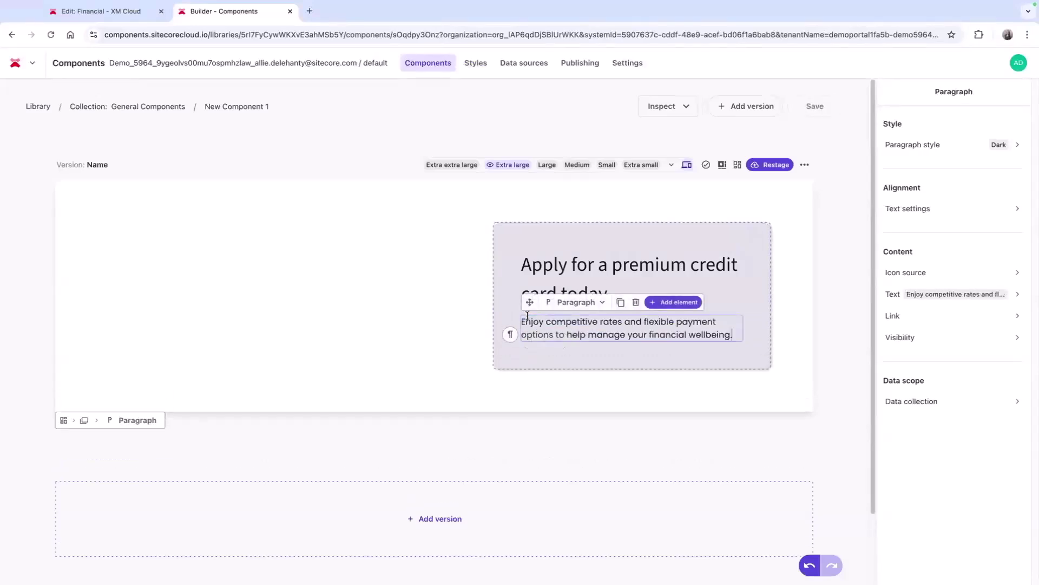
{"action": "left_click", "coordinate": [660, 302]}
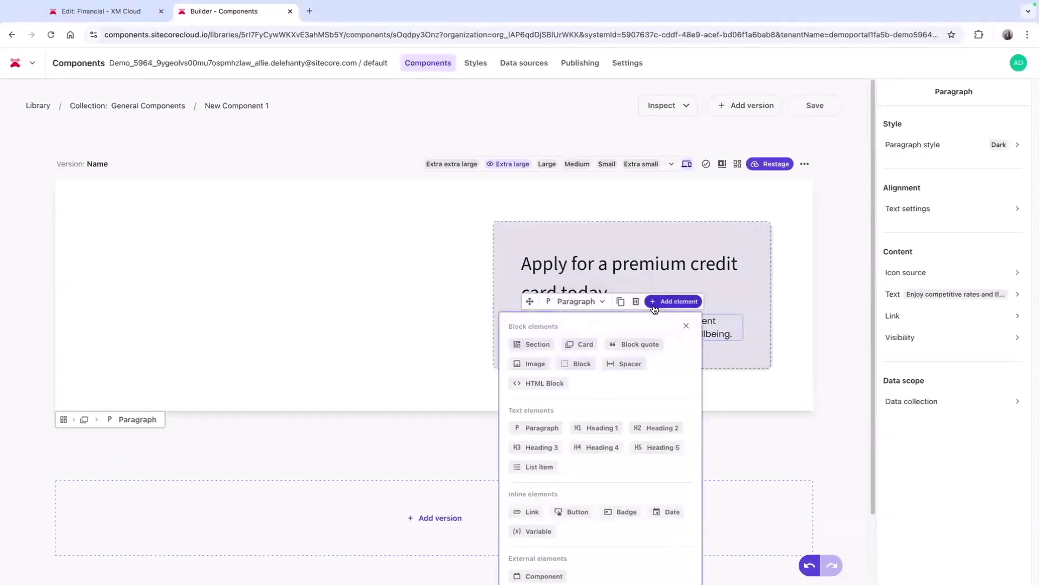
{"action": "left_click", "coordinate": [576, 510]}
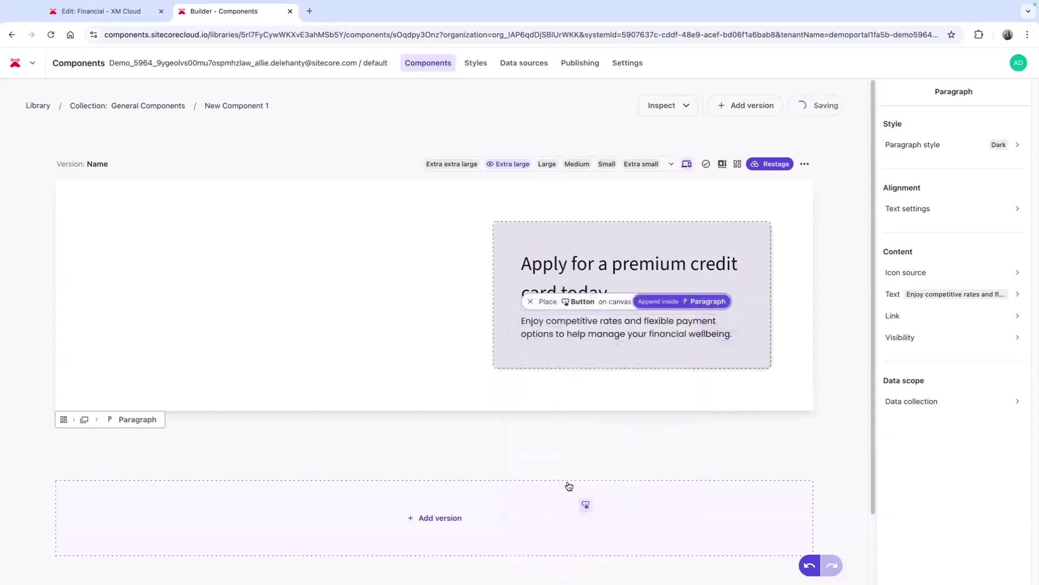
{"action": "left_click", "coordinate": [525, 344]}
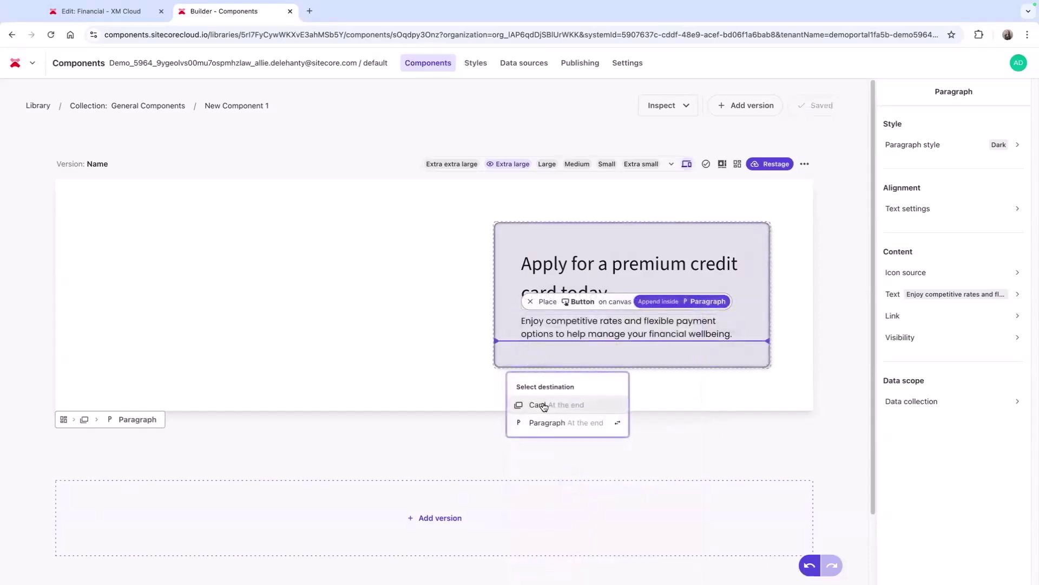
{"action": "left_click", "coordinate": [544, 424]}
{"action": "type", "text": "APPLY NOW"}
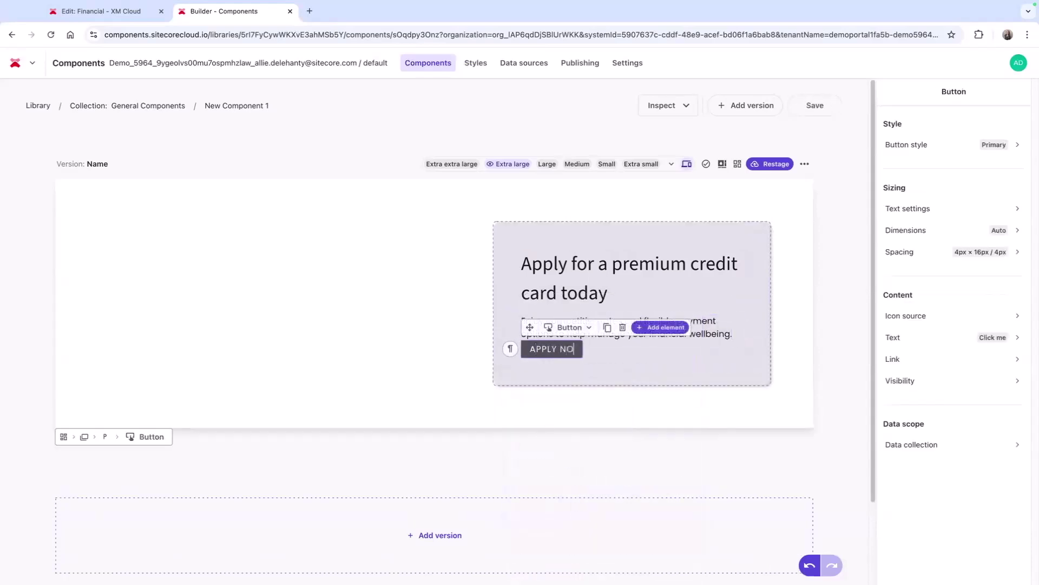
Step: Give the banner section a Static background image from the pasted URL
{"action": "left_click", "coordinate": [787, 323]}
{"action": "left_click", "coordinate": [899, 316]}
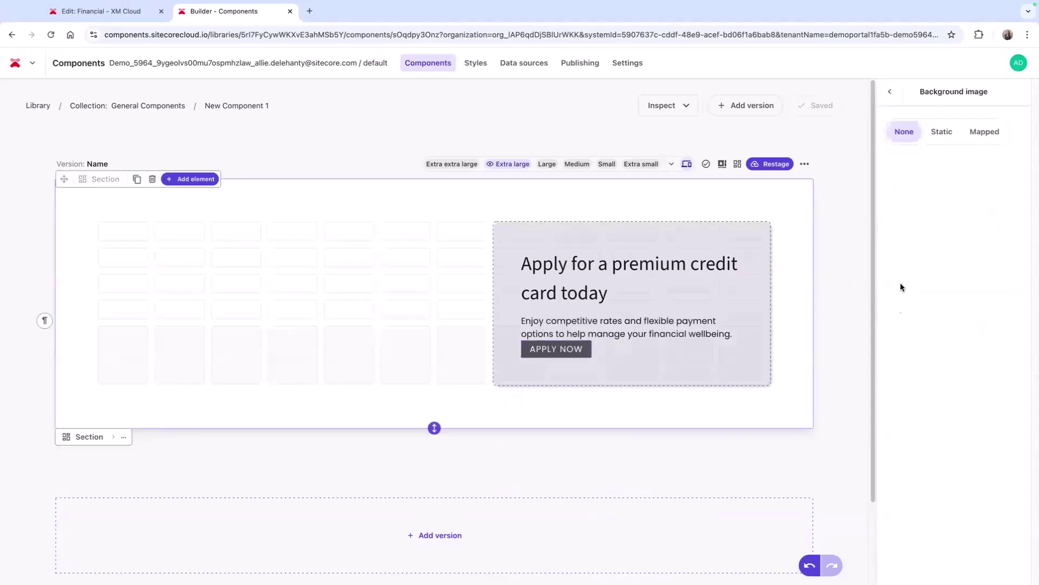
{"action": "left_click", "coordinate": [942, 132]}
{"action": "left_click", "coordinate": [917, 252]}
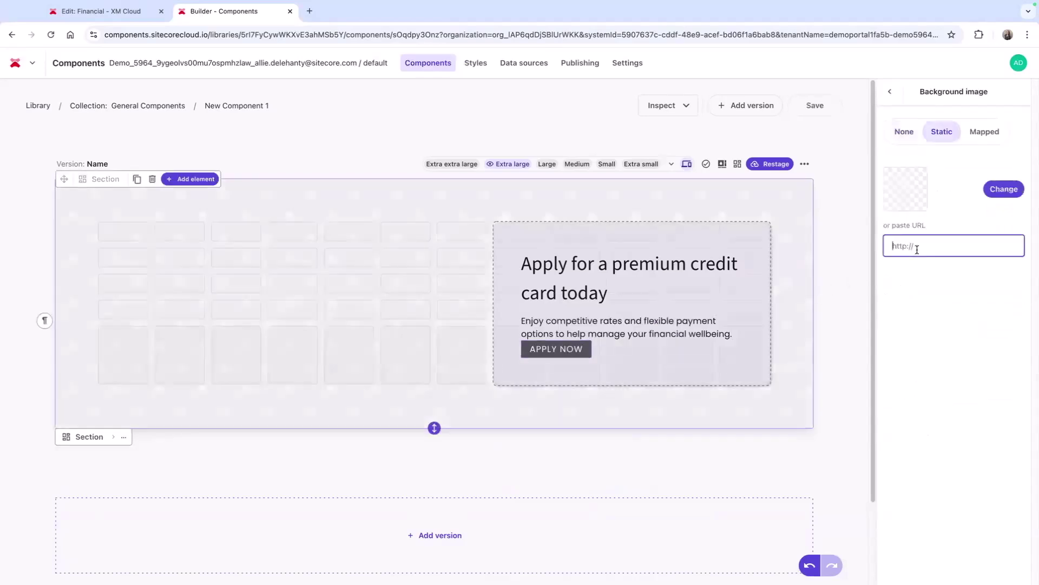
{"action": "key", "text": "ctrl+v"}
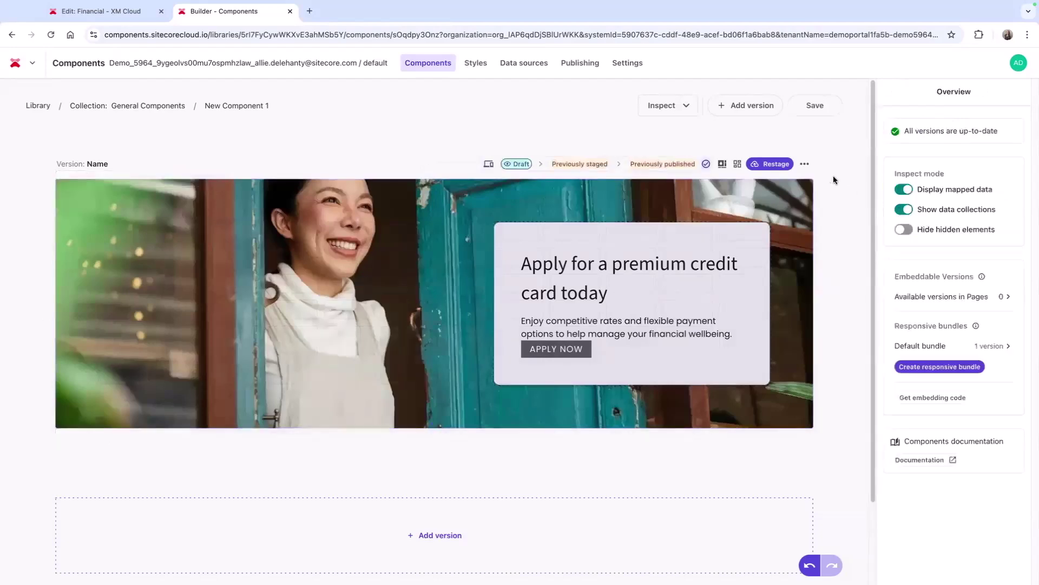
Step: Save the component and republish it
{"action": "left_click", "coordinate": [853, 187]}
{"action": "left_click", "coordinate": [779, 164]}
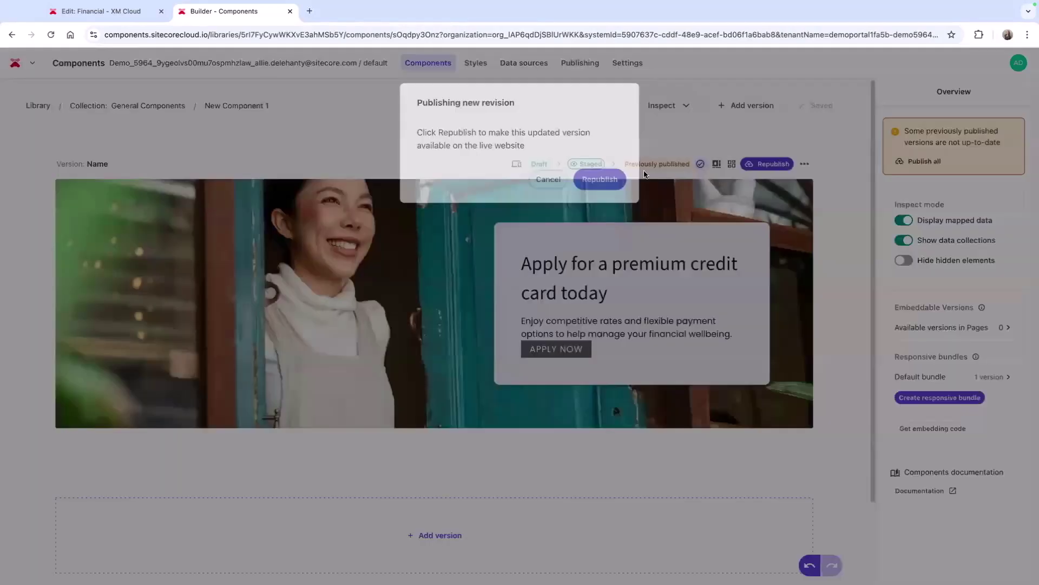
{"action": "left_click", "coordinate": [605, 179]}
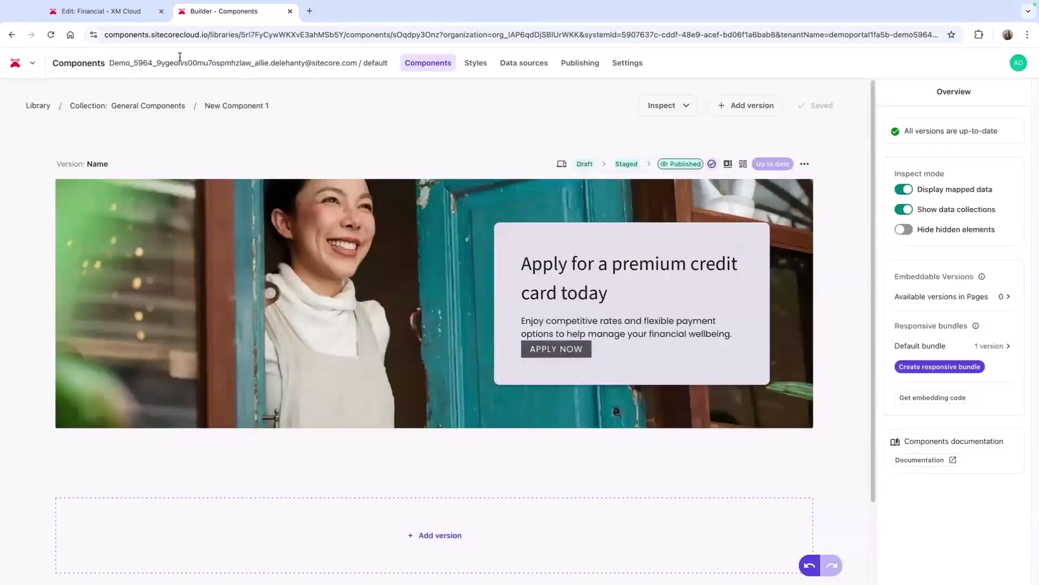
Step: Reload the page editor, drop New Component 1 into the empty slot and assign Premium Credit Card_A
{"action": "left_click", "coordinate": [98, 11]}
{"action": "left_click", "coordinate": [51, 35]}
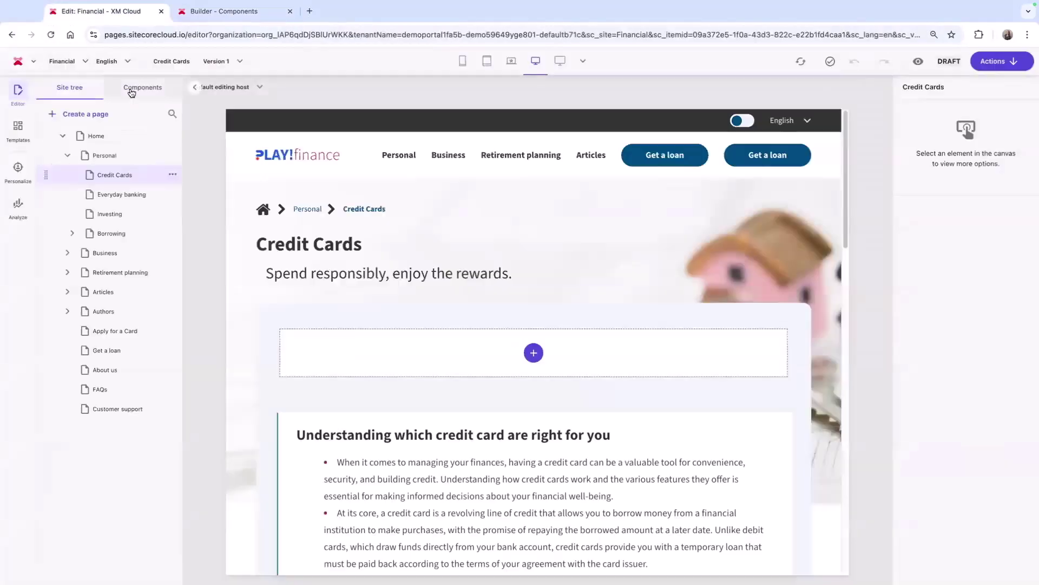
{"action": "left_click", "coordinate": [133, 87]}
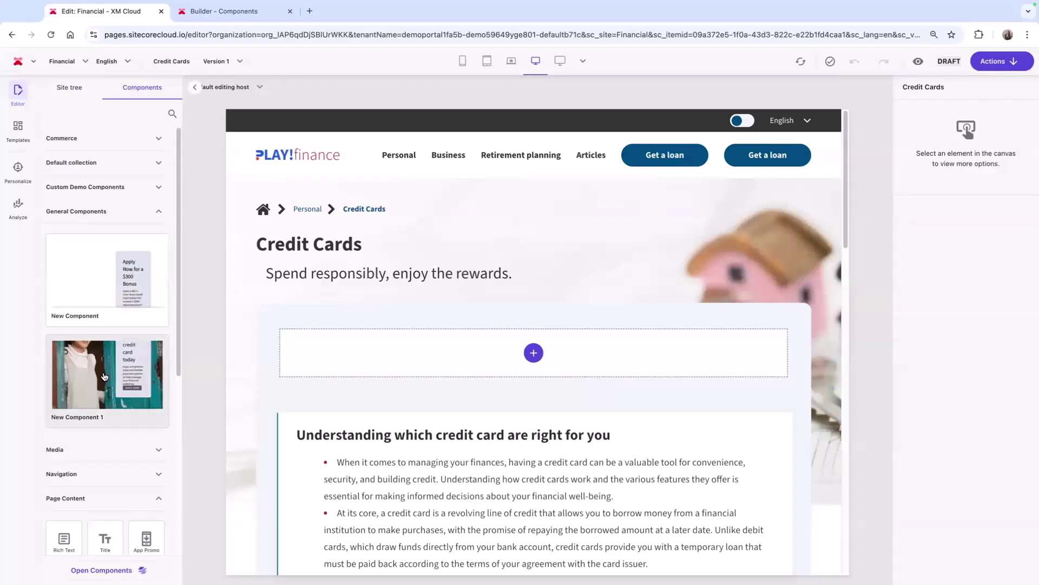
{"action": "left_click_drag", "start_coordinate": [104, 376], "coordinate": [328, 361]}
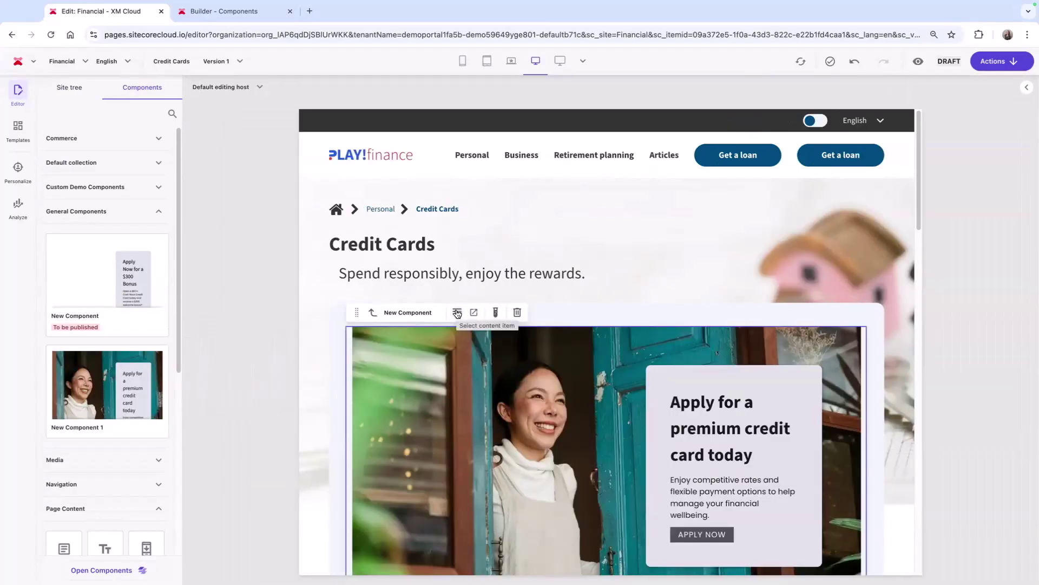
{"action": "left_click", "coordinate": [456, 313]}
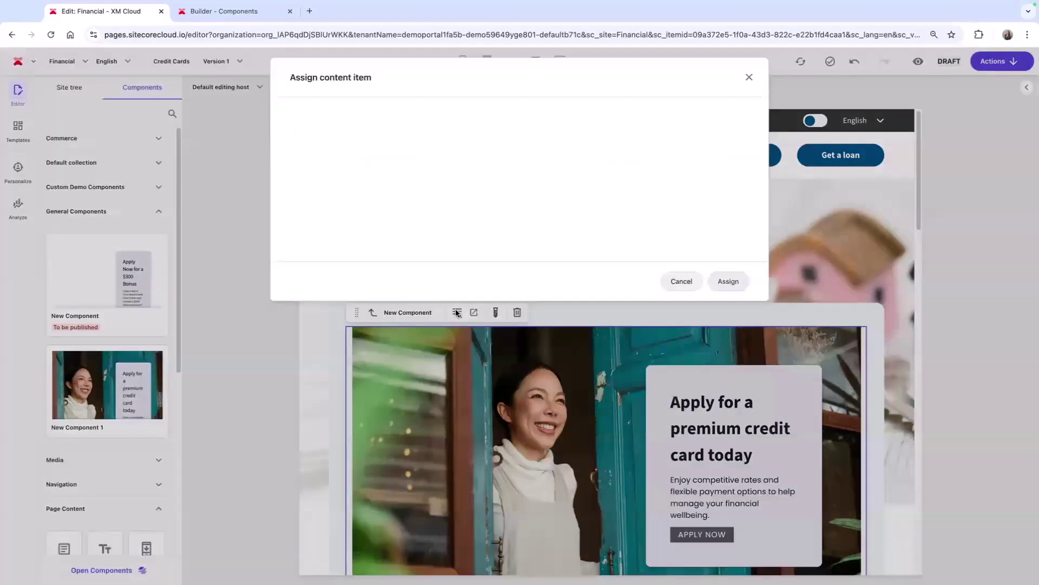
{"action": "left_click", "coordinate": [412, 190]}
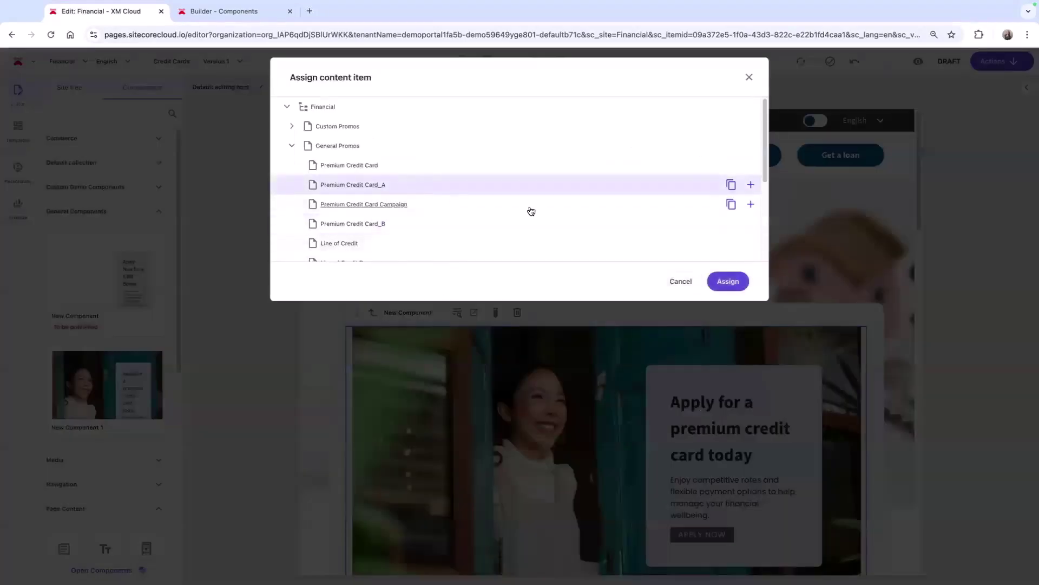
{"action": "left_click", "coordinate": [728, 281]}
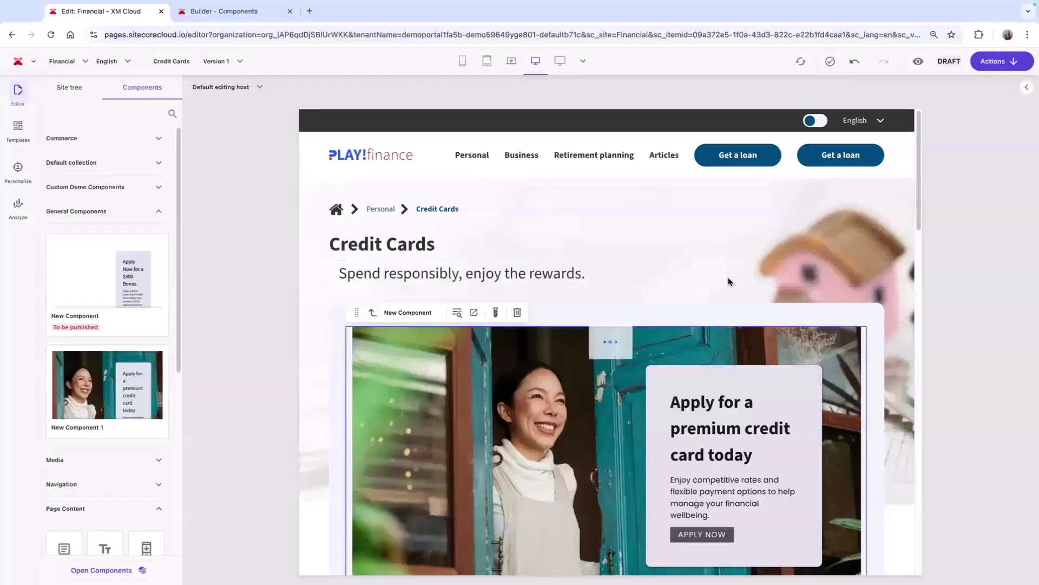
{"action": "scroll", "coordinate": [737, 290], "scroll_direction": "down", "scroll_amount": 4}
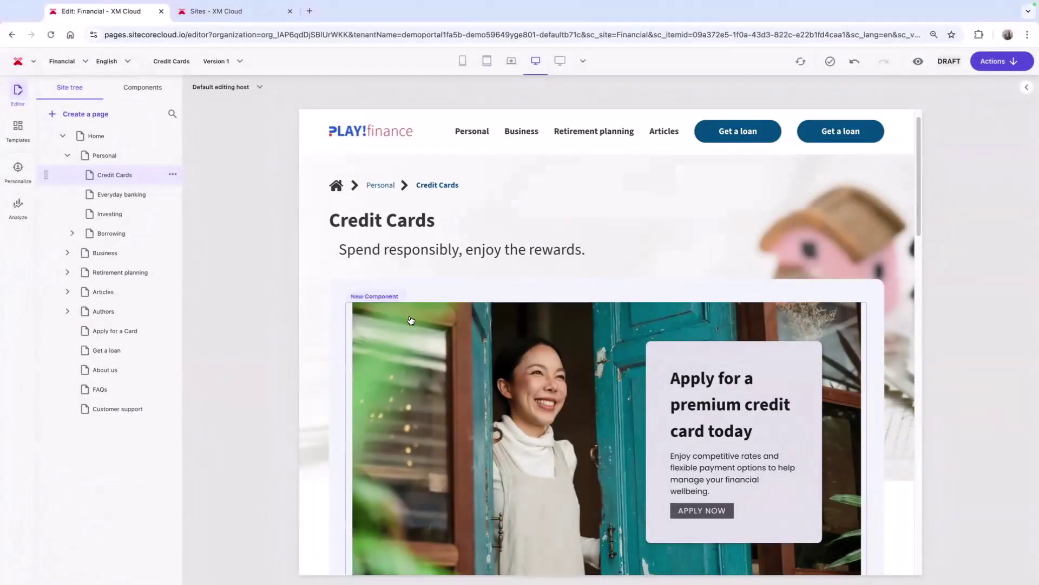
Step: Create an A/B test named Image Test on the banner
{"action": "left_click", "coordinate": [495, 287]}
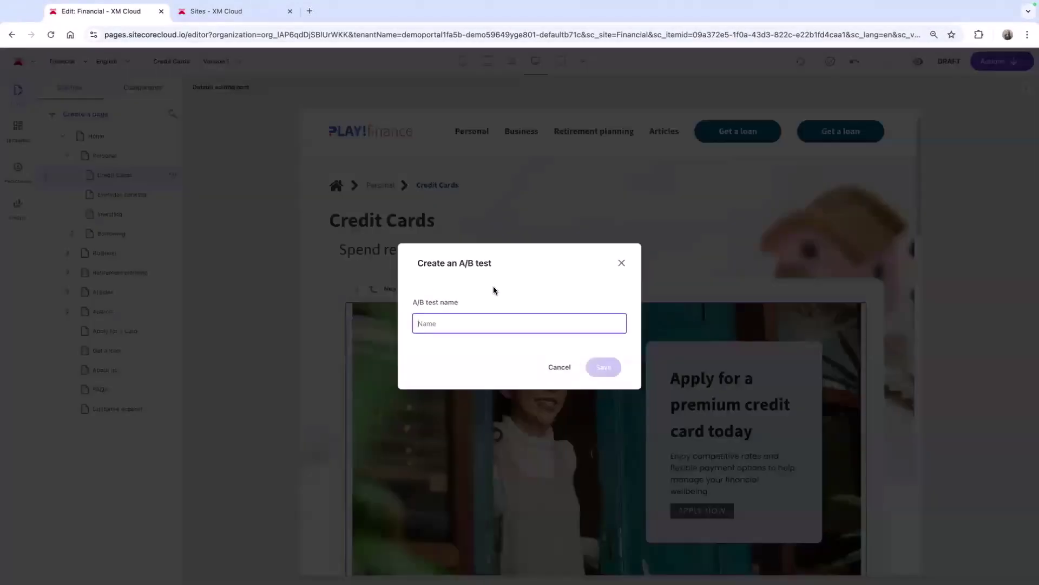
{"action": "type", "text": "im"}
{"action": "left_click", "coordinate": [491, 350]}
{"action": "left_click", "coordinate": [606, 369]}
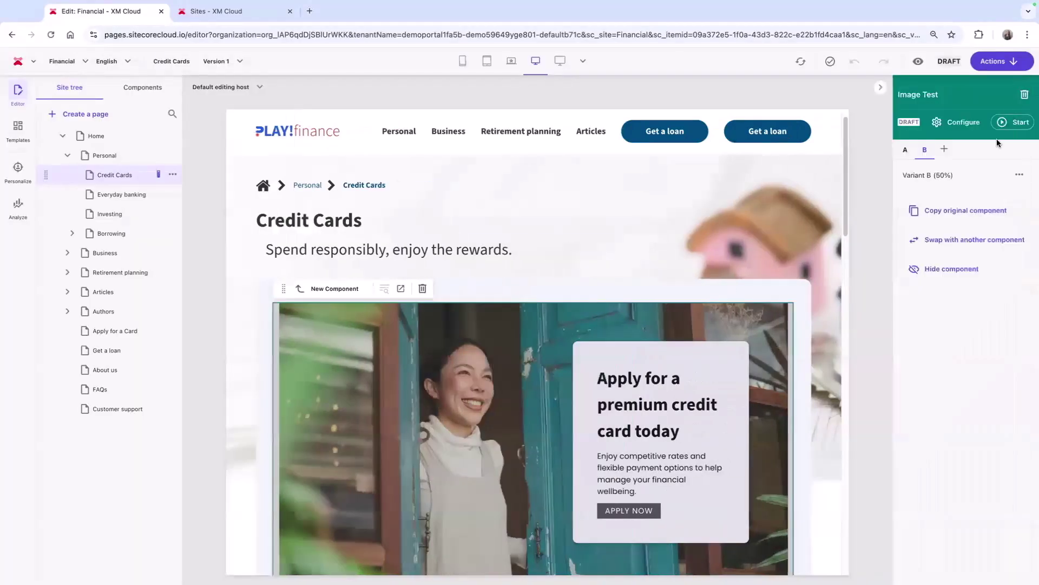
Step: Swap variant B to New Component with Premium Credit Card_A content and compare it with variant A
{"action": "left_click", "coordinate": [961, 241]}
{"action": "left_click", "coordinate": [958, 216]}
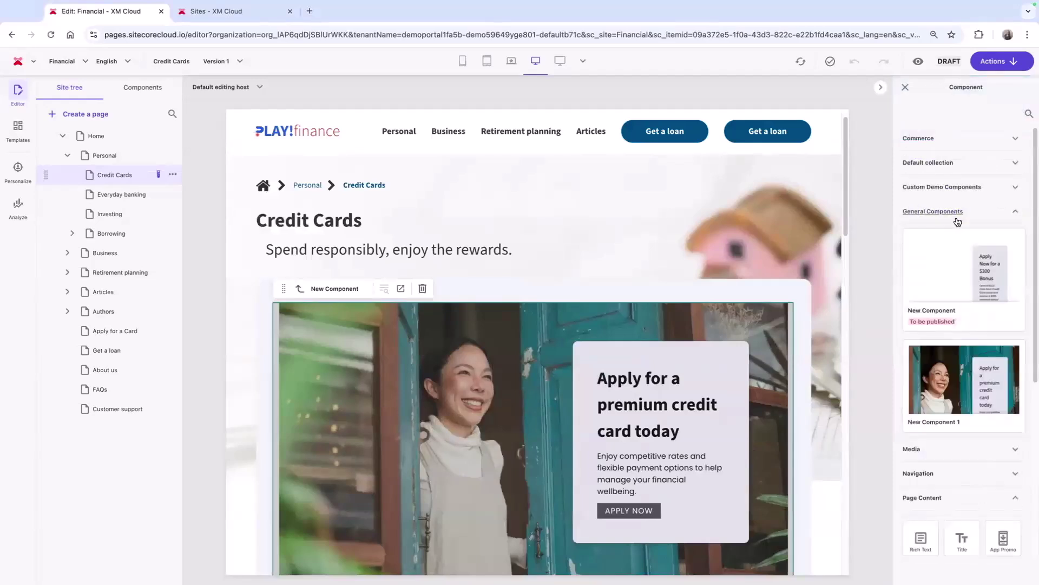
{"action": "left_click", "coordinate": [958, 256]}
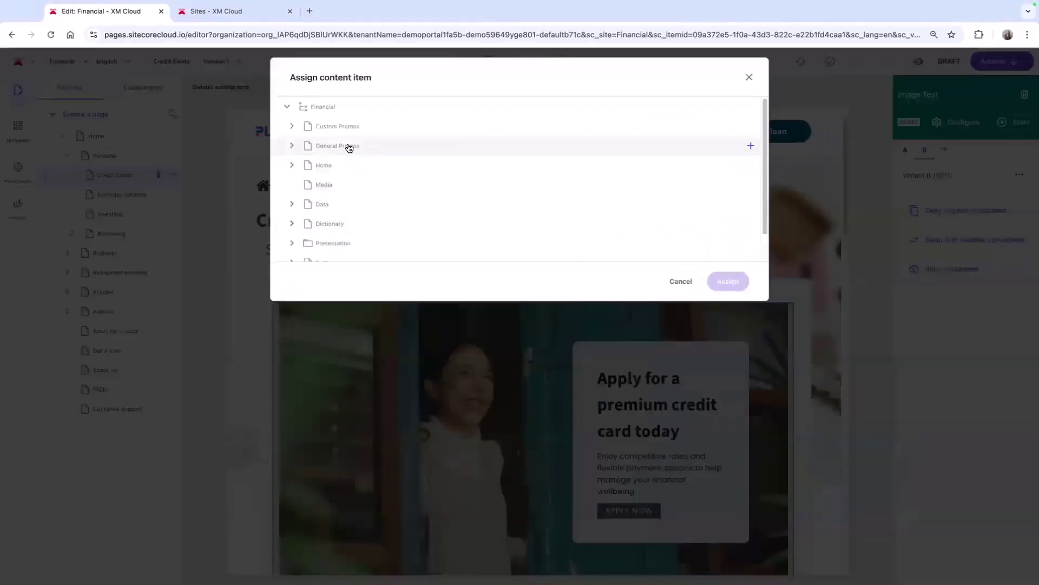
{"action": "left_click", "coordinate": [287, 145]}
{"action": "left_click", "coordinate": [426, 189]}
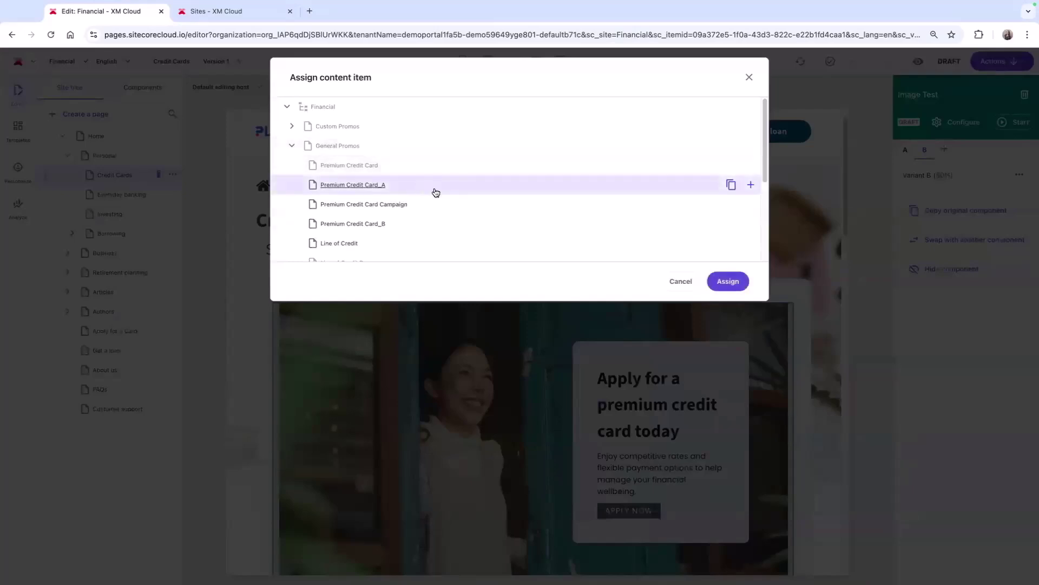
{"action": "left_click", "coordinate": [725, 281]}
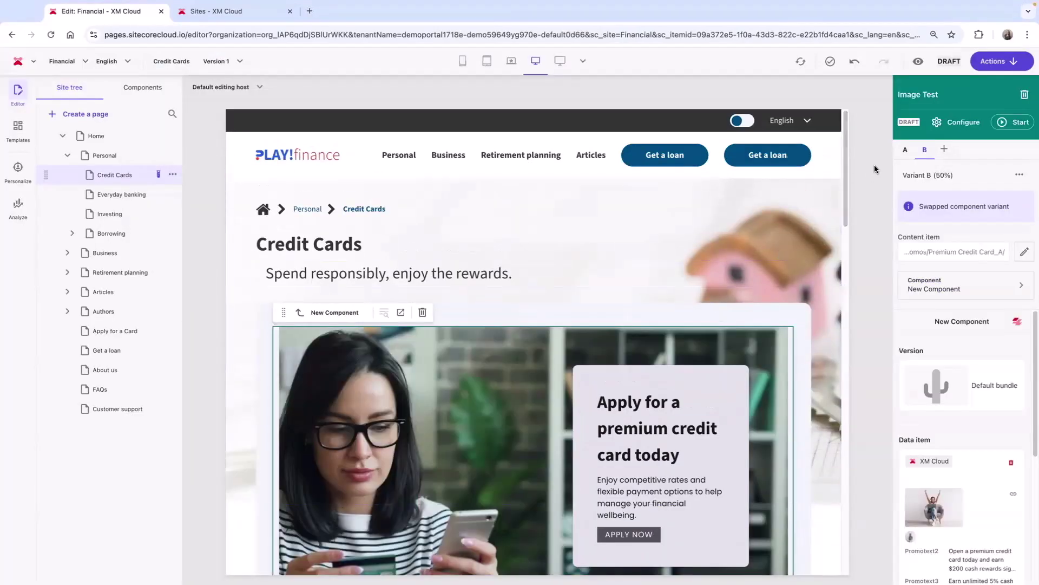
{"action": "left_click", "coordinate": [902, 152]}
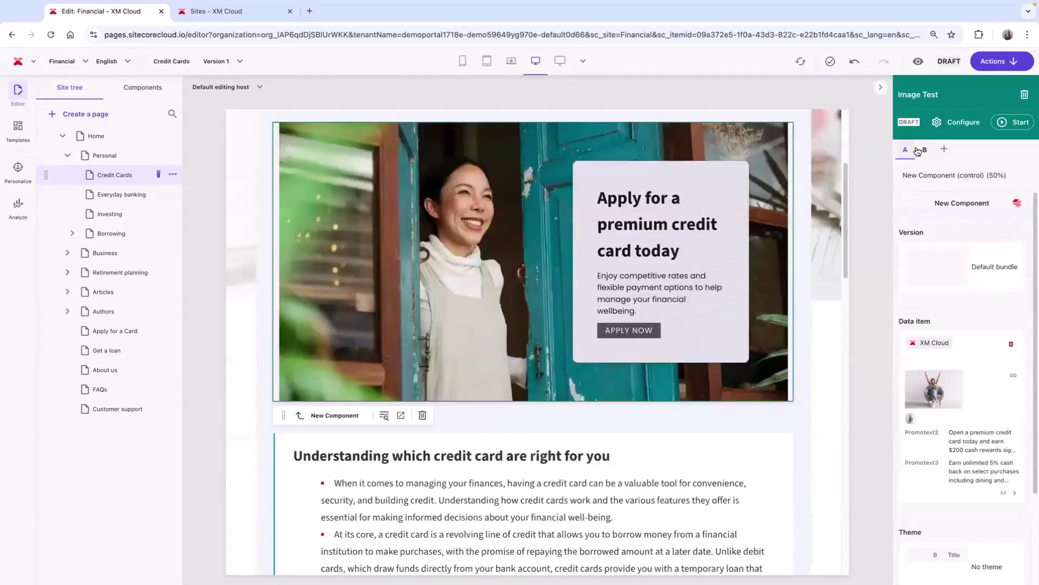
{"action": "left_click", "coordinate": [922, 150]}
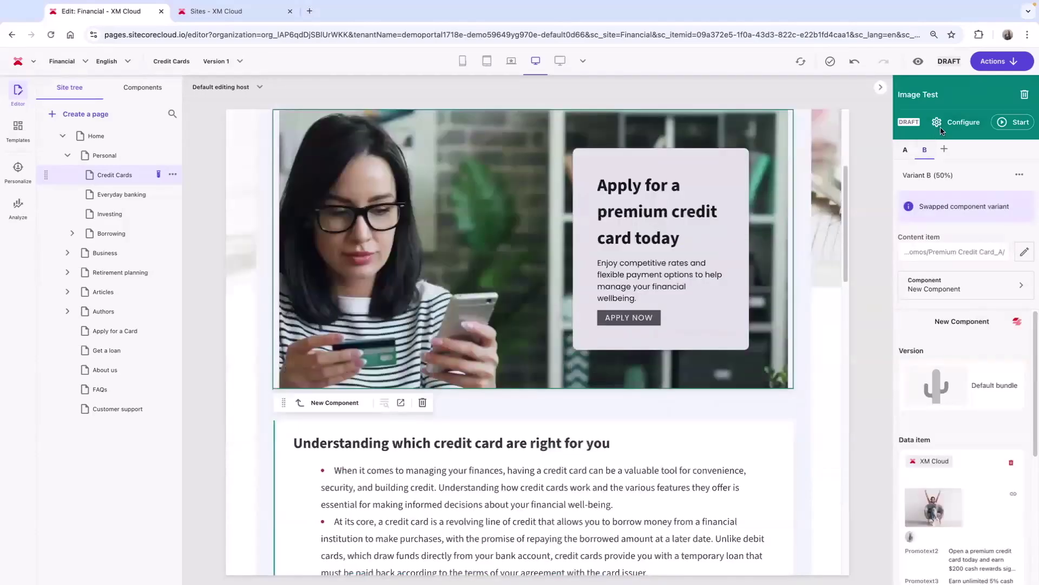
Step: Set the test goal to Apply for a Card page views and review the 50/50 traffic split
{"action": "left_click", "coordinate": [942, 131]}
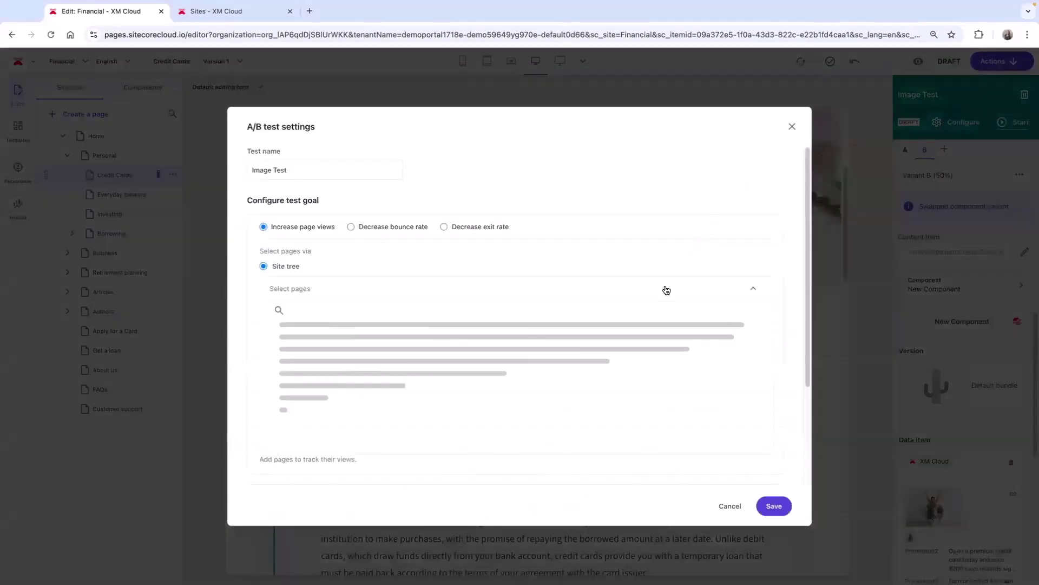
{"action": "left_click", "coordinate": [559, 449]}
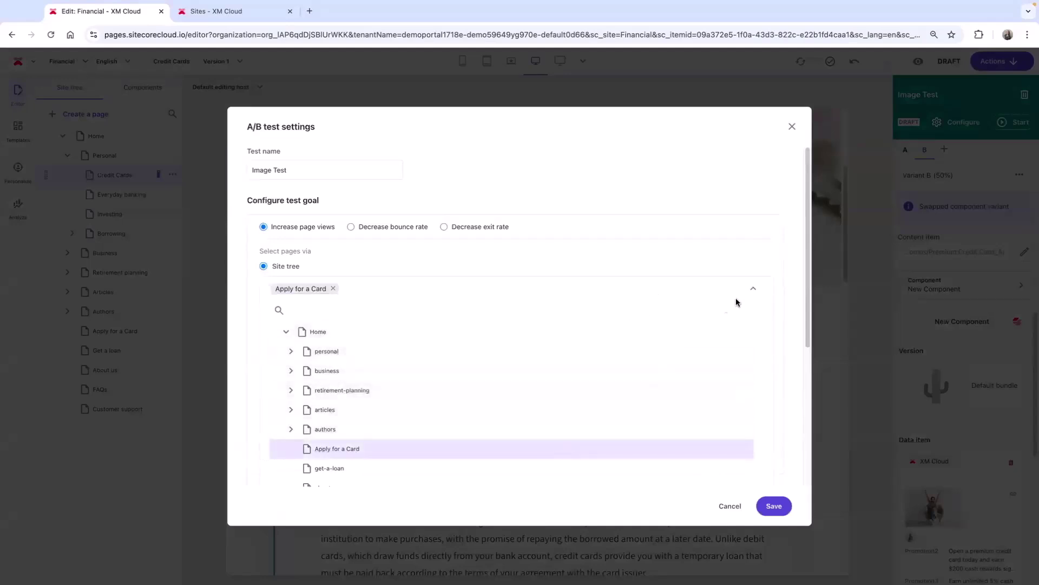
{"action": "left_click", "coordinate": [757, 290]}
{"action": "left_click", "coordinate": [743, 345]}
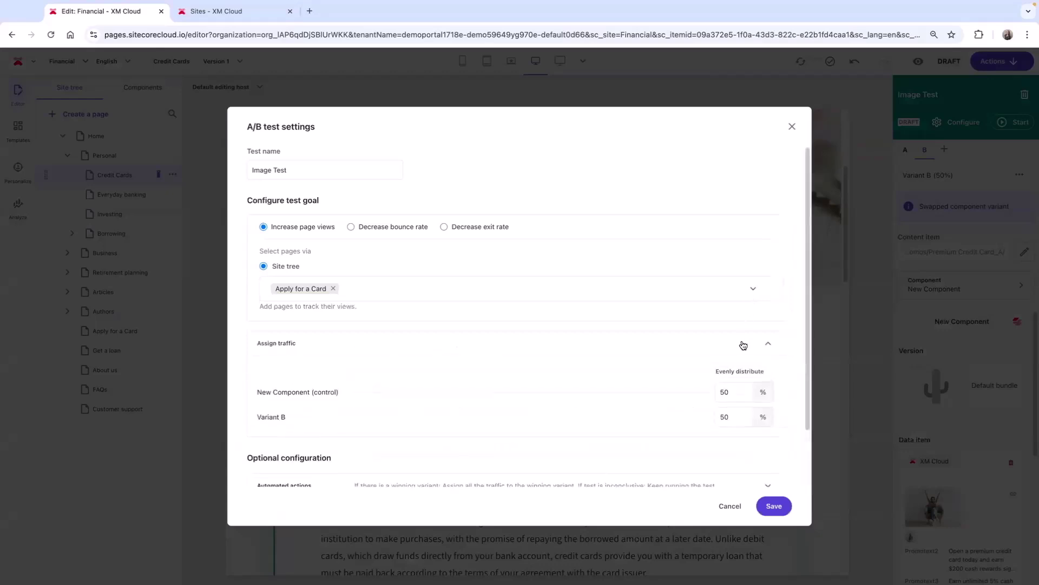
{"action": "scroll", "coordinate": [742, 344], "scroll_direction": "down", "scroll_amount": 2}
Step: Save the Image Test settings with its automated actions and start the test
{"action": "left_click", "coordinate": [733, 423]}
{"action": "scroll", "coordinate": [733, 422], "scroll_direction": "down", "scroll_amount": 2}
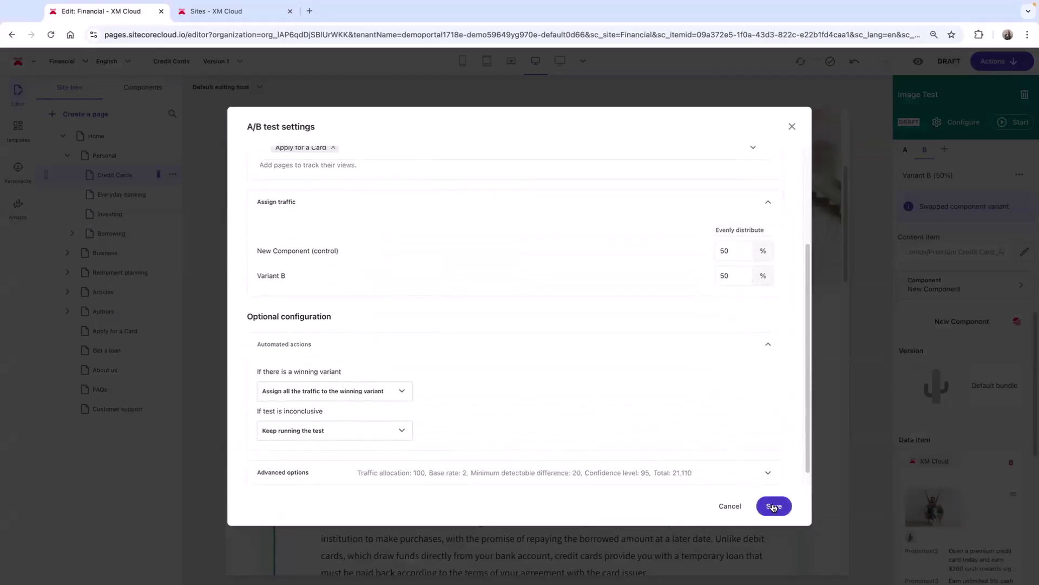
{"action": "left_click", "coordinate": [772, 503]}
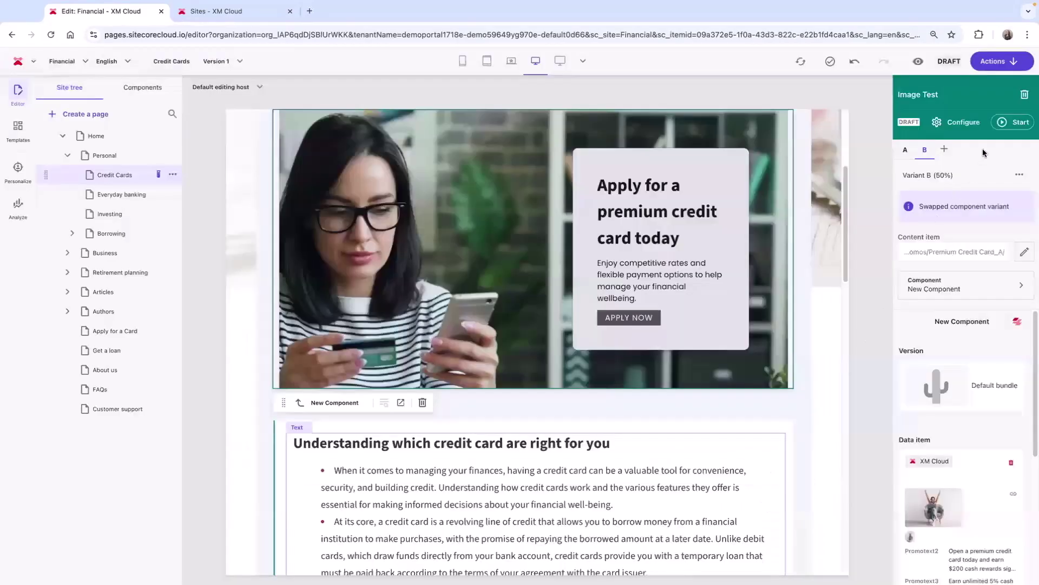
{"action": "left_click", "coordinate": [1001, 126]}
{"action": "left_click", "coordinate": [999, 211]}
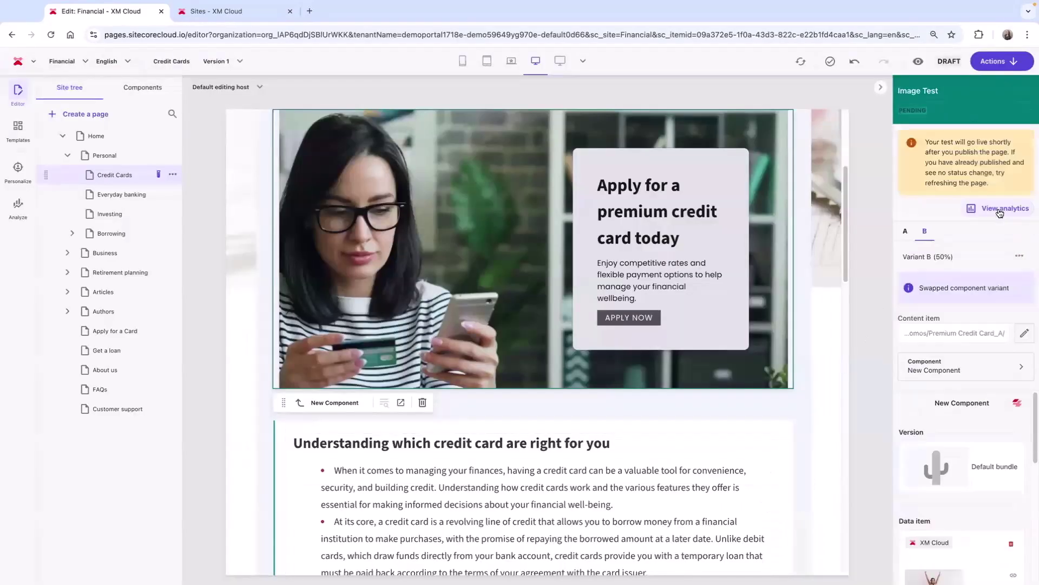
Step: Scroll through the A/B Tests analytics, where Variant B reaches a 50% goal rate
{"action": "left_click", "coordinate": [249, 12]}
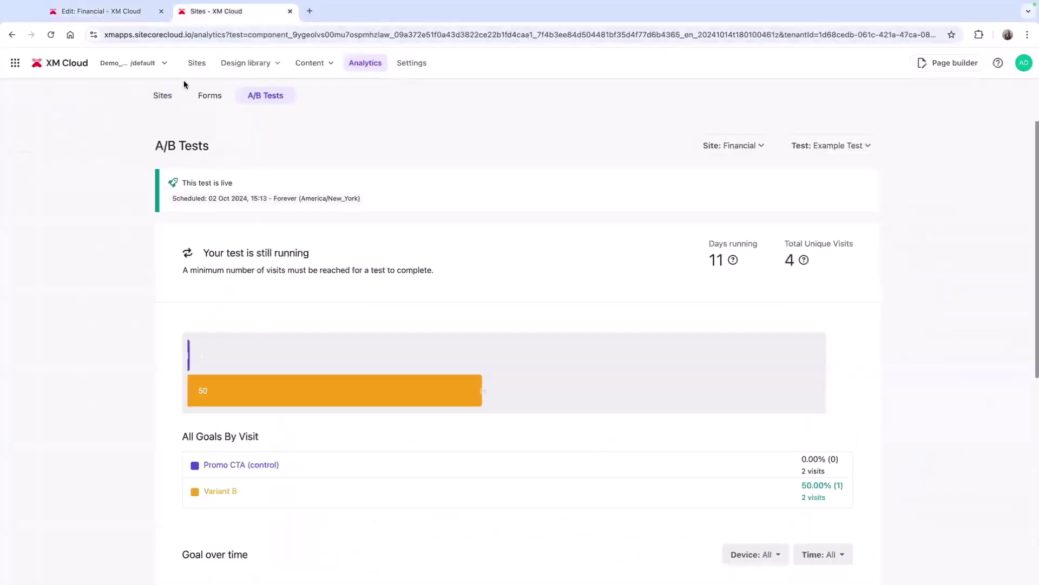
{"action": "scroll", "coordinate": [128, 210], "scroll_direction": "down", "scroll_amount": 5}
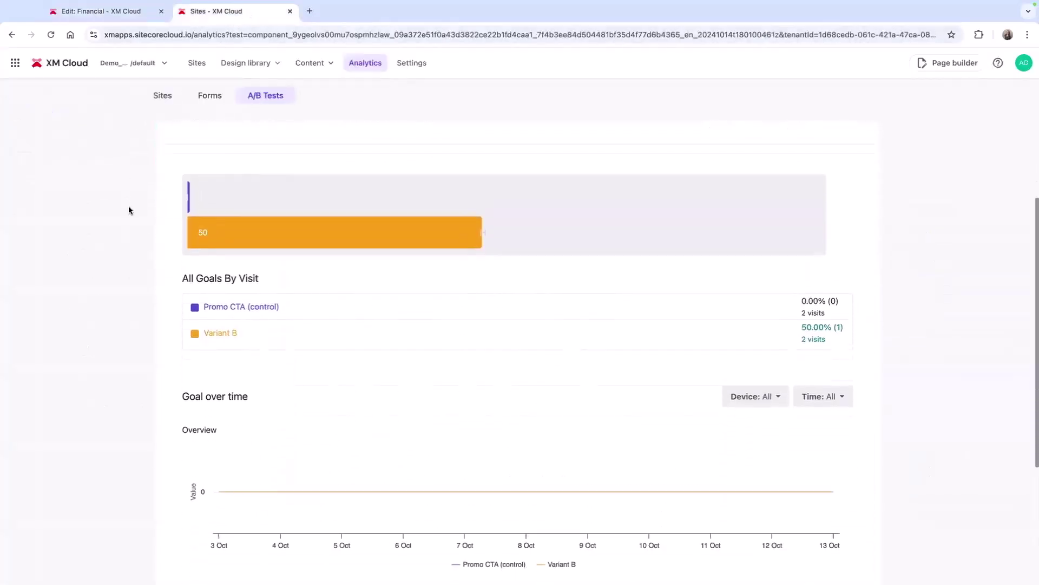
{"action": "scroll", "coordinate": [128, 210], "scroll_direction": "down", "scroll_amount": 2}
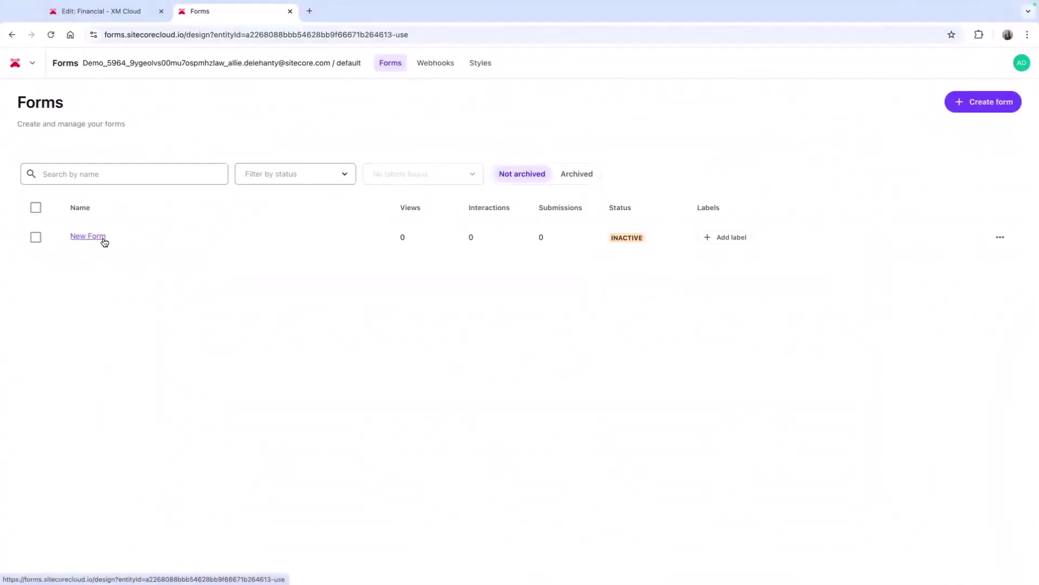
Step: Add a Short text field labelled Name beside the form image and make it required
{"action": "left_click", "coordinate": [93, 115]}
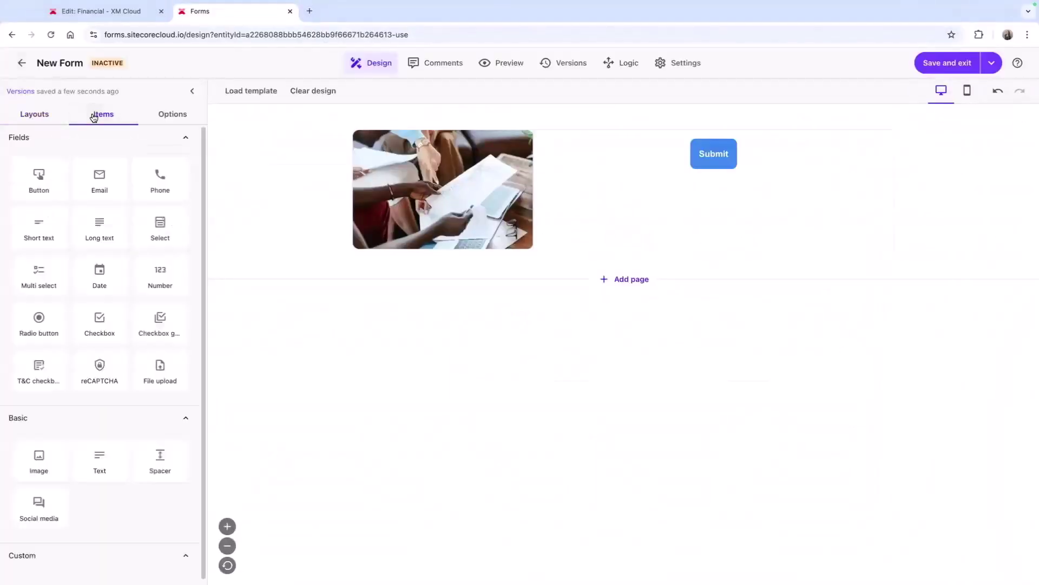
{"action": "left_click_drag", "start_coordinate": [56, 220], "coordinate": [596, 144]}
{"action": "left_click", "coordinate": [595, 147]}
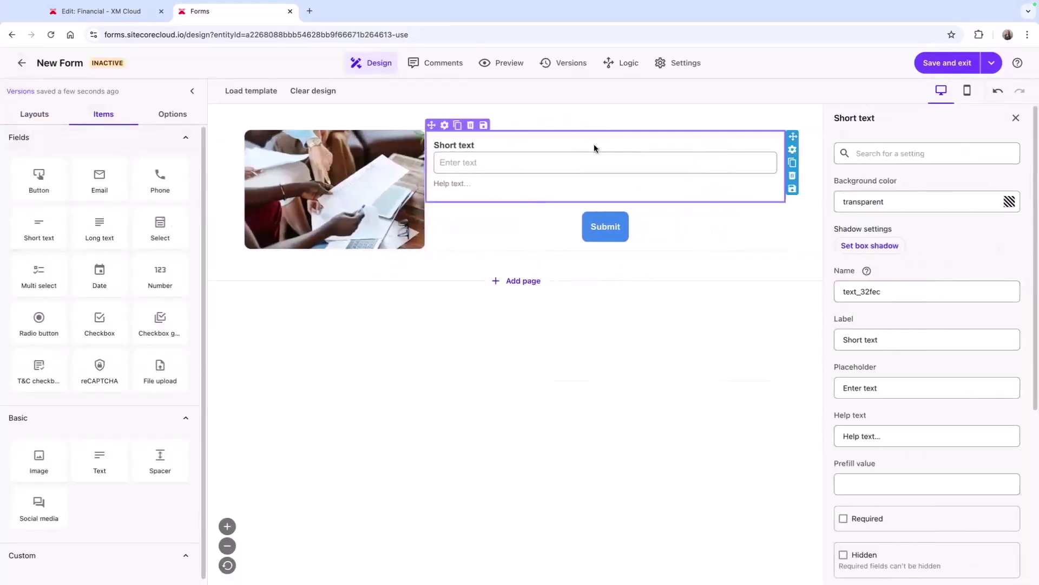
{"action": "left_click_drag", "start_coordinate": [905, 341], "coordinate": [816, 341]}
{"action": "type", "text": "Name"}
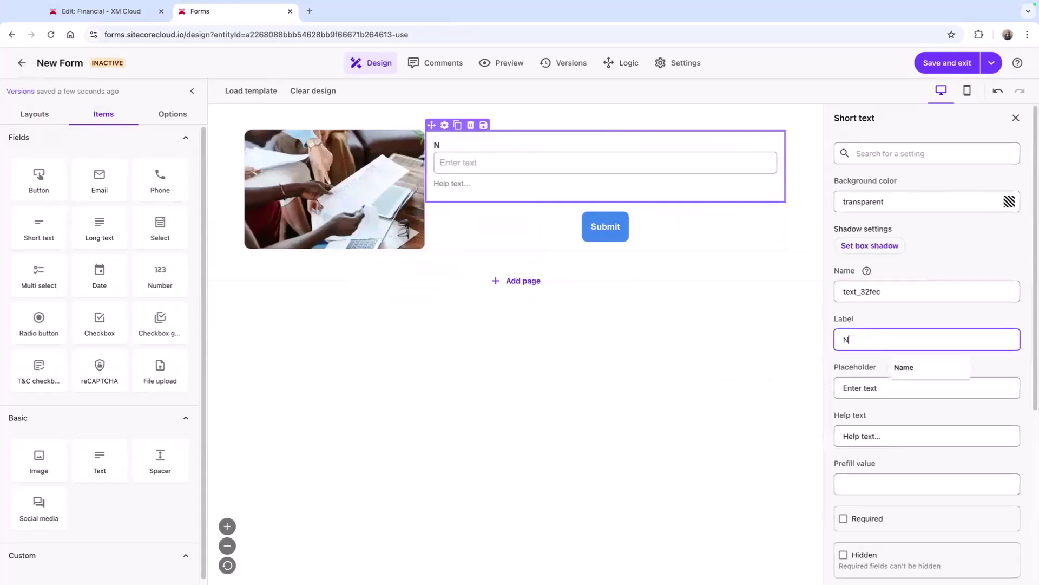
{"action": "left_click", "coordinate": [844, 518]}
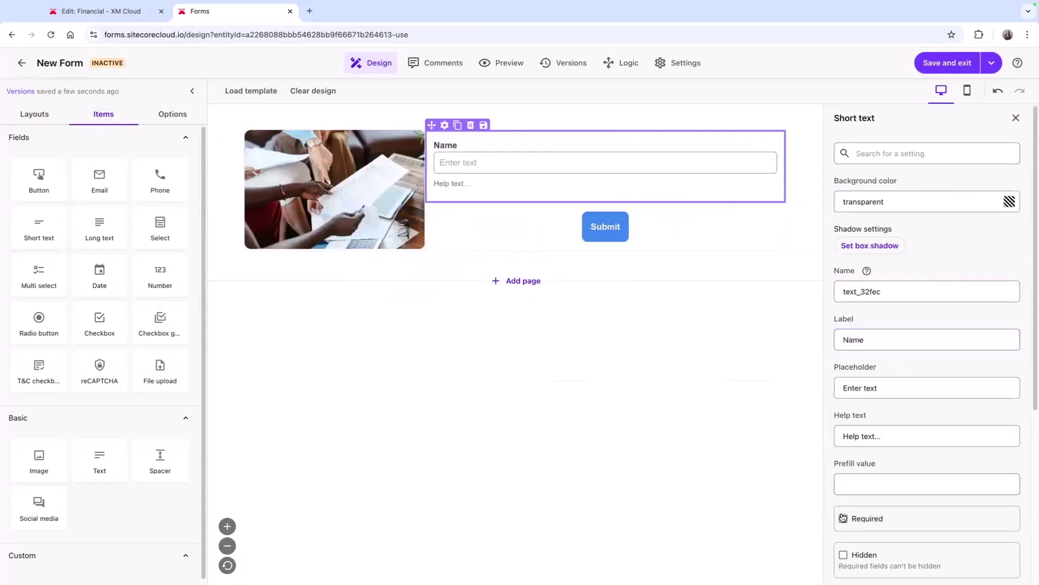
Step: Check the Name field's character limit, then add Phone and Email fields below it
{"action": "scroll", "coordinate": [843, 523], "scroll_direction": "down", "scroll_amount": 2}
{"action": "scroll", "coordinate": [843, 524], "scroll_direction": "down", "scroll_amount": 2}
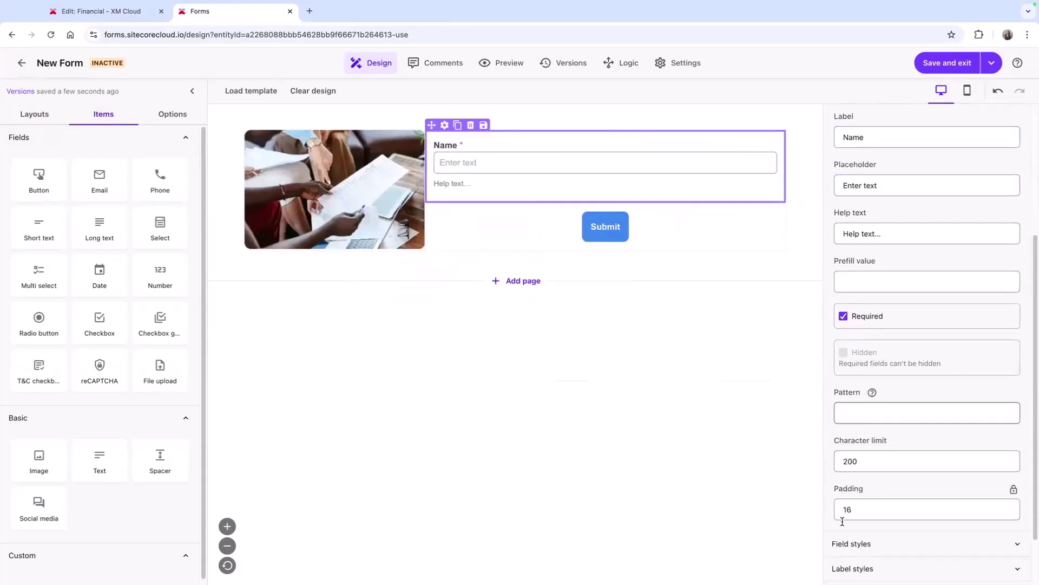
{"action": "left_click", "coordinate": [871, 459]}
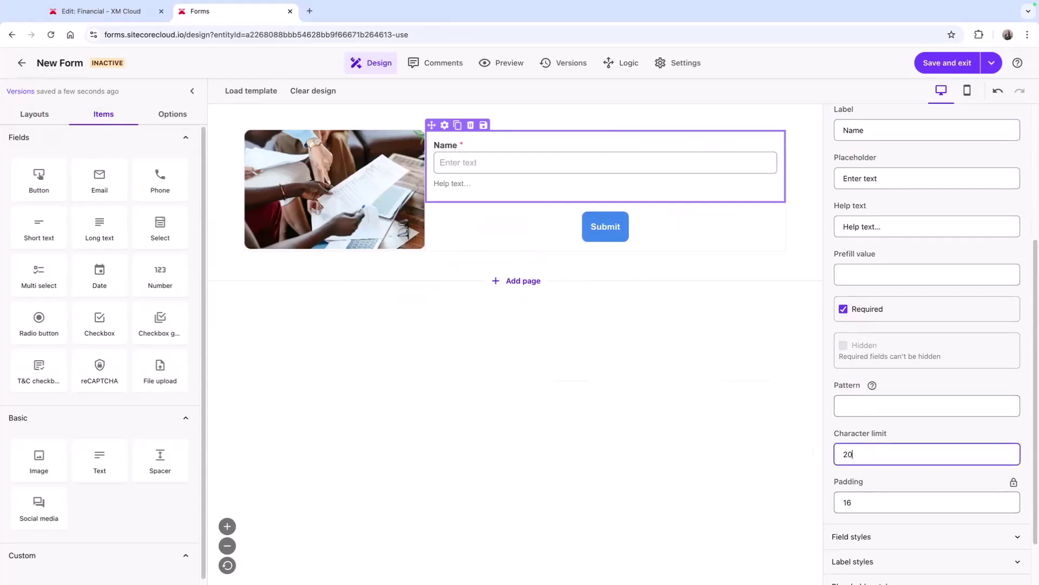
{"action": "left_click", "coordinate": [702, 425]}
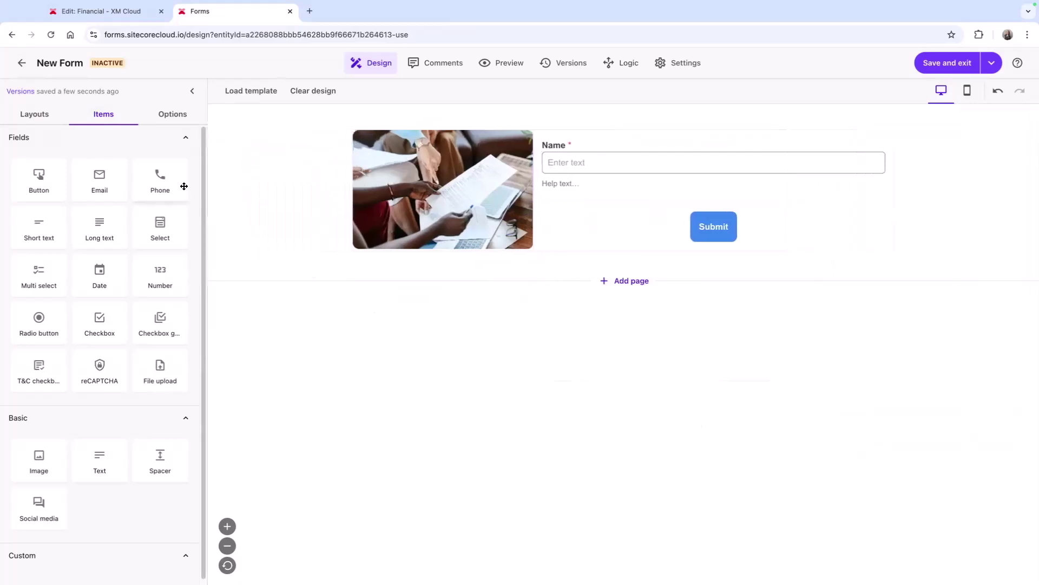
{"action": "left_click_drag", "start_coordinate": [181, 186], "coordinate": [645, 193]}
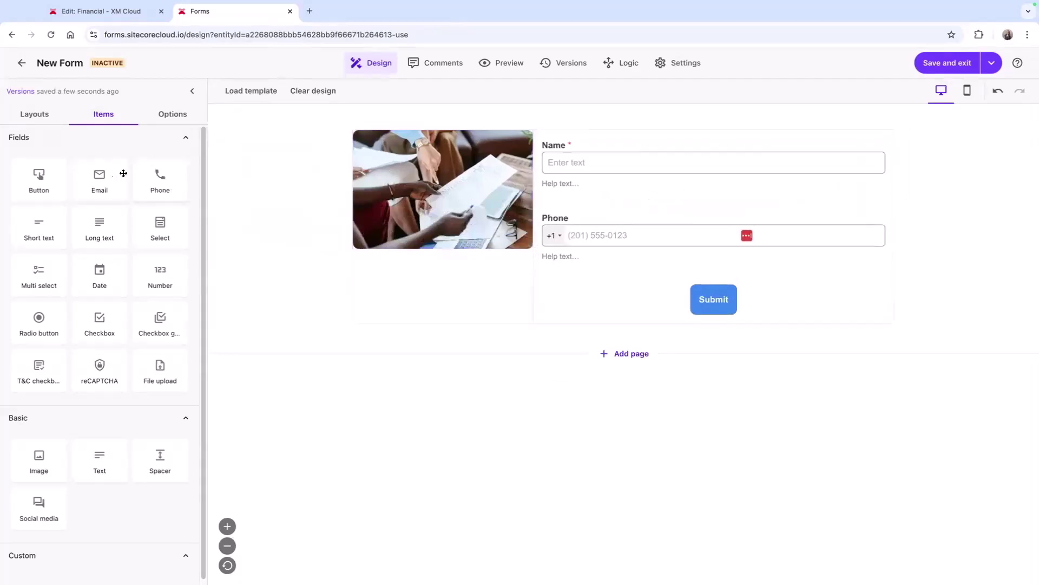
{"action": "left_click_drag", "start_coordinate": [111, 182], "coordinate": [675, 258]}
Step: Add a logic rule that hides the Phone field when Email contains yahoo
{"action": "left_click", "coordinate": [618, 65]}
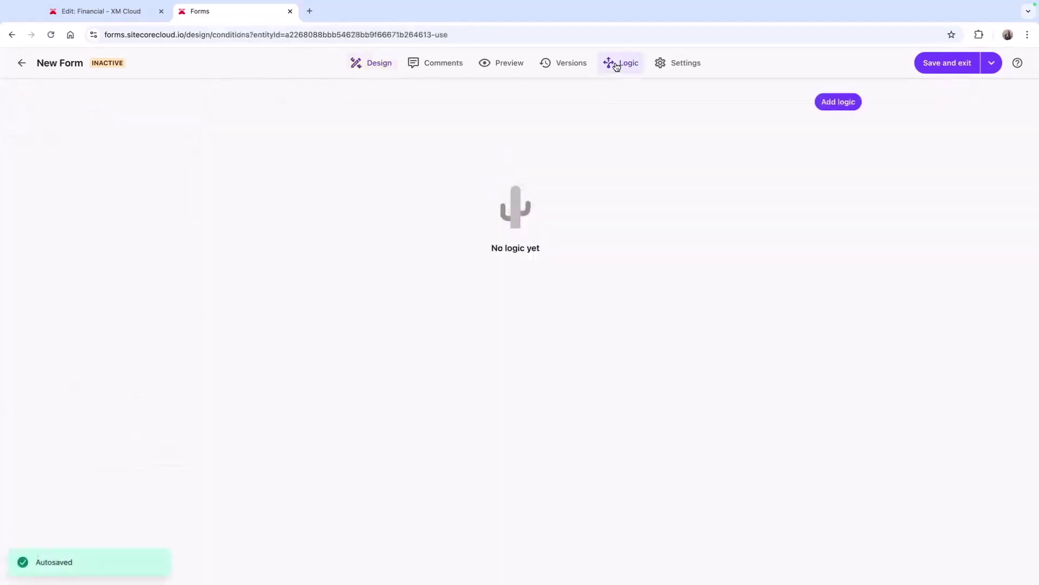
{"action": "left_click", "coordinate": [838, 102]}
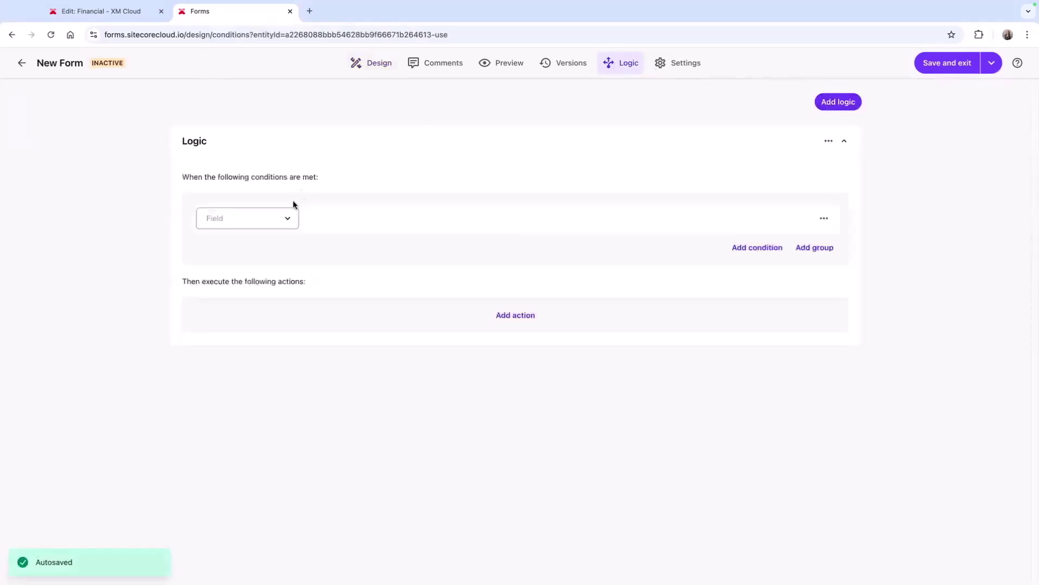
{"action": "left_click", "coordinate": [278, 219]}
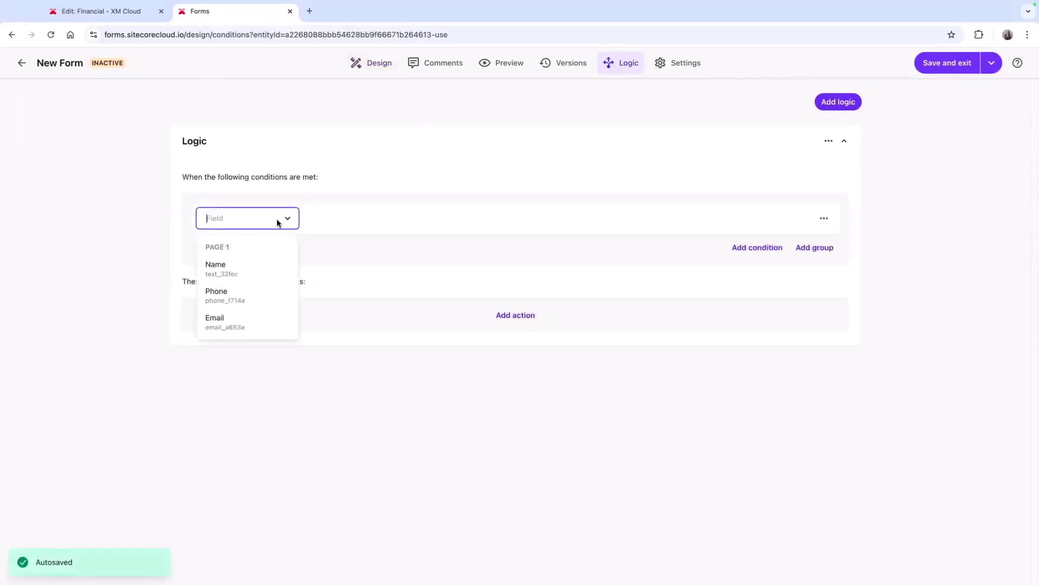
{"action": "left_click", "coordinate": [255, 323]}
{"action": "left_click", "coordinate": [445, 217]}
{"action": "type", "text": "yahoo"}
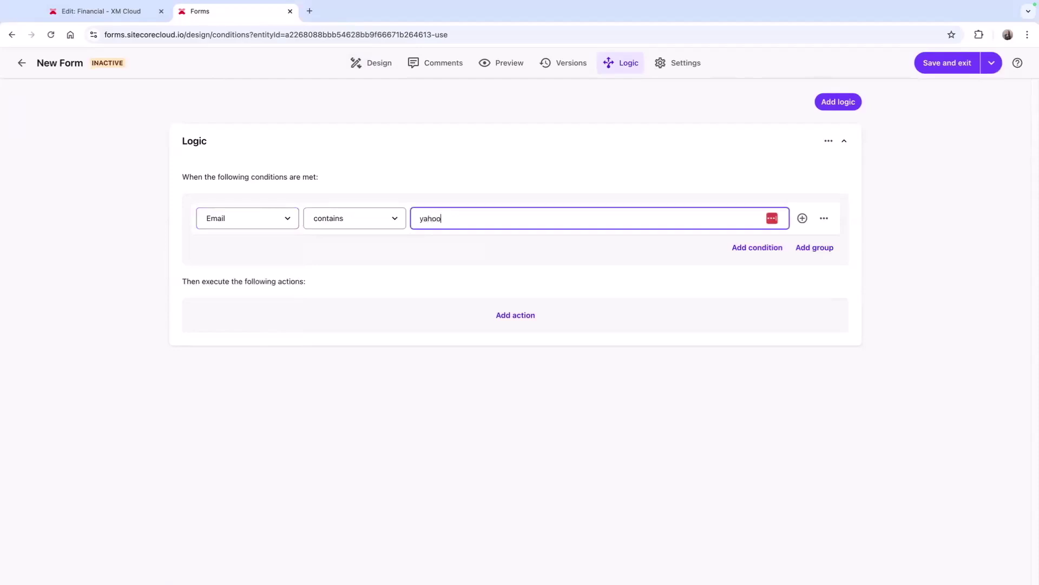
{"action": "left_click", "coordinate": [516, 324]}
{"action": "left_click", "coordinate": [329, 321]}
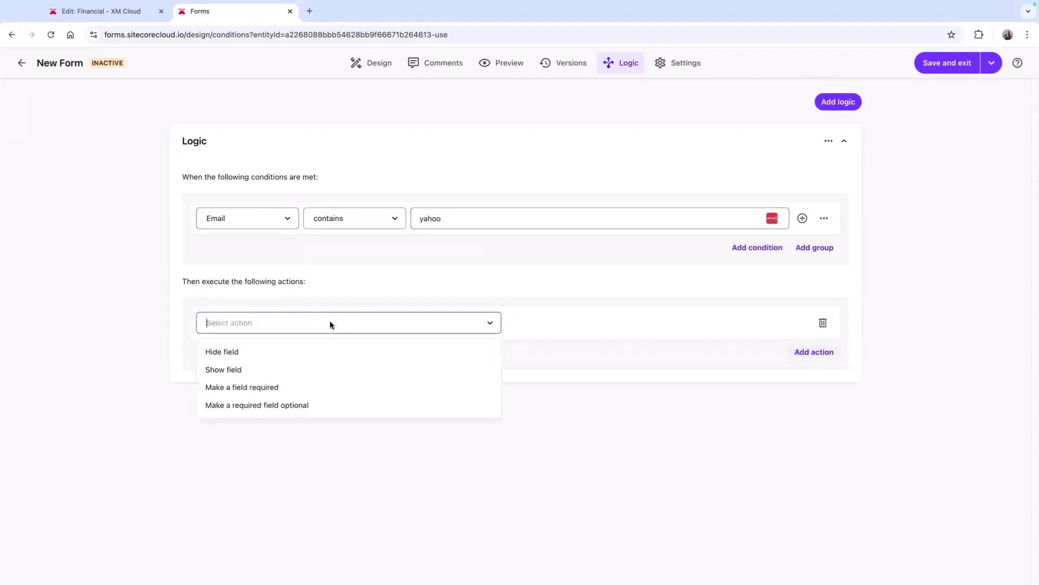
{"action": "left_click", "coordinate": [323, 350]}
{"action": "left_click", "coordinate": [539, 324]}
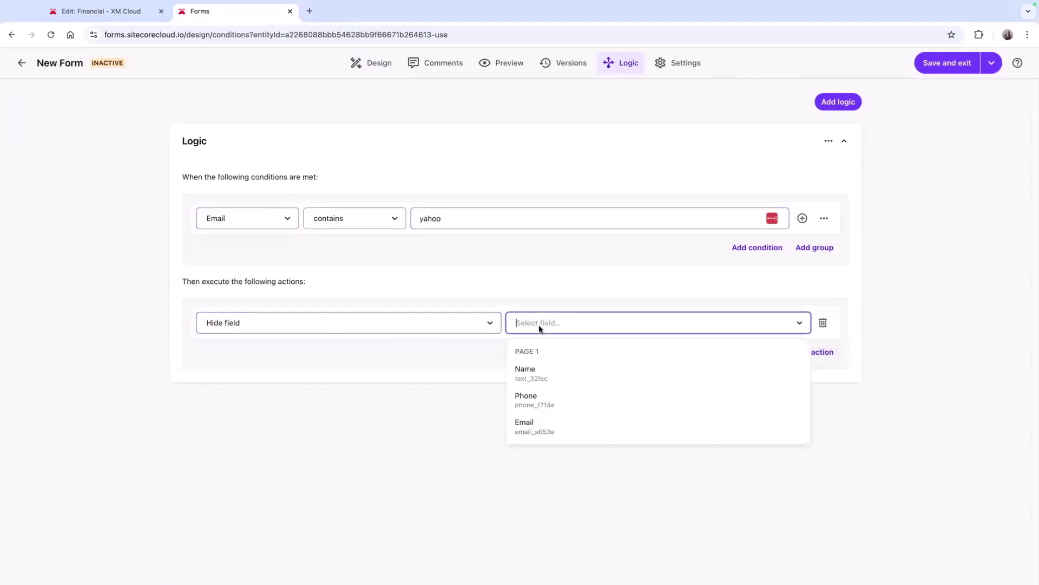
{"action": "left_click", "coordinate": [550, 401]}
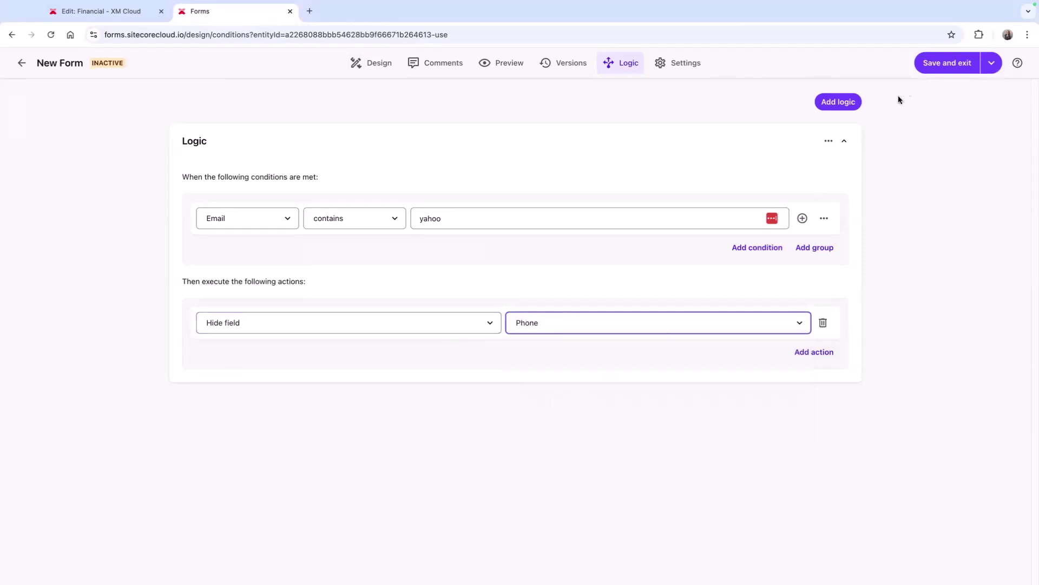
Step: Save New Form and activate it from the forms list
{"action": "left_click", "coordinate": [944, 63]}
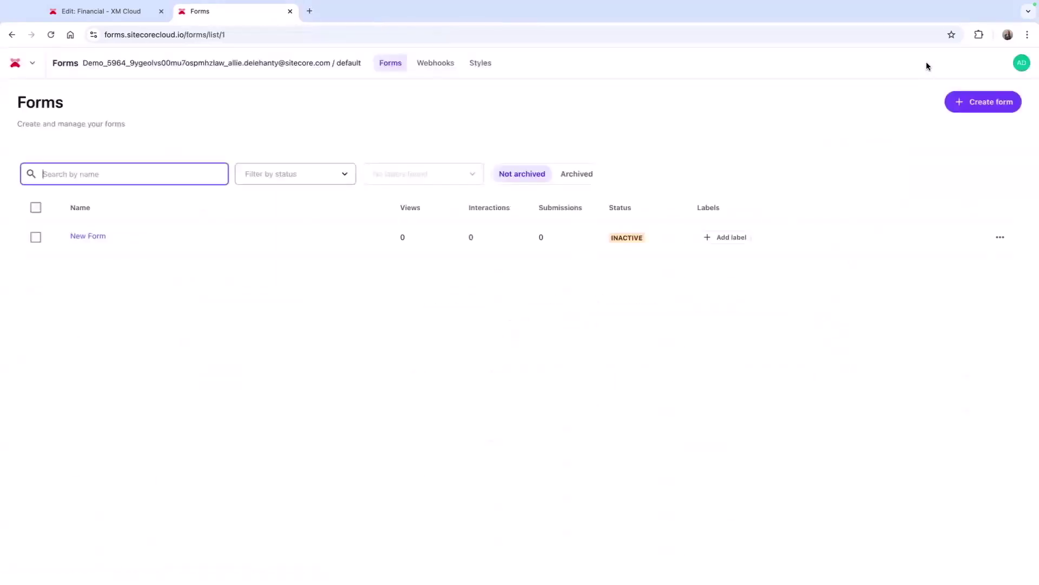
{"action": "left_click", "coordinate": [1000, 237]}
{"action": "left_click", "coordinate": [964, 283]}
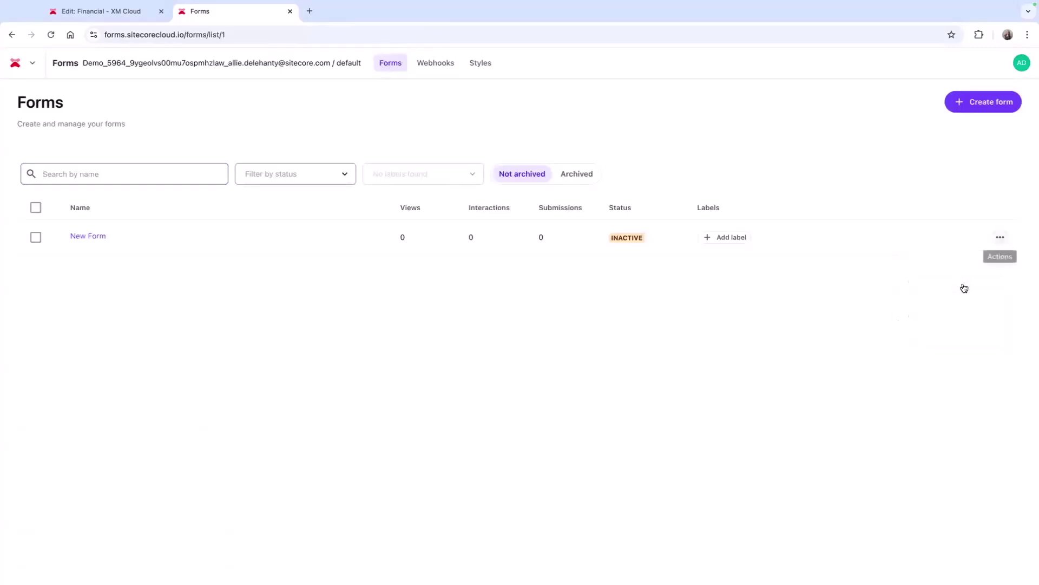
{"action": "left_click", "coordinate": [640, 161]}
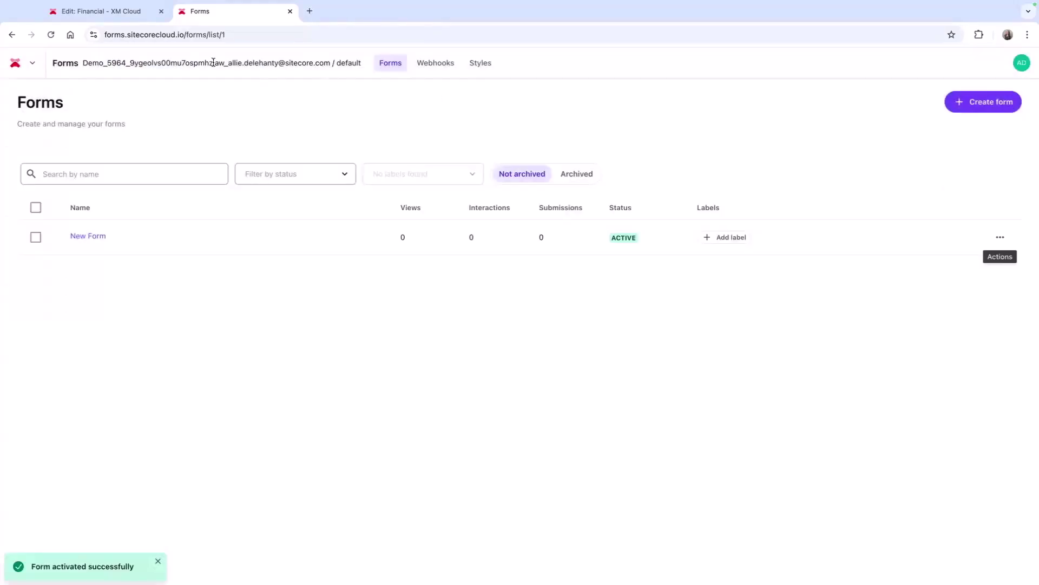
{"action": "left_click", "coordinate": [93, 12]}
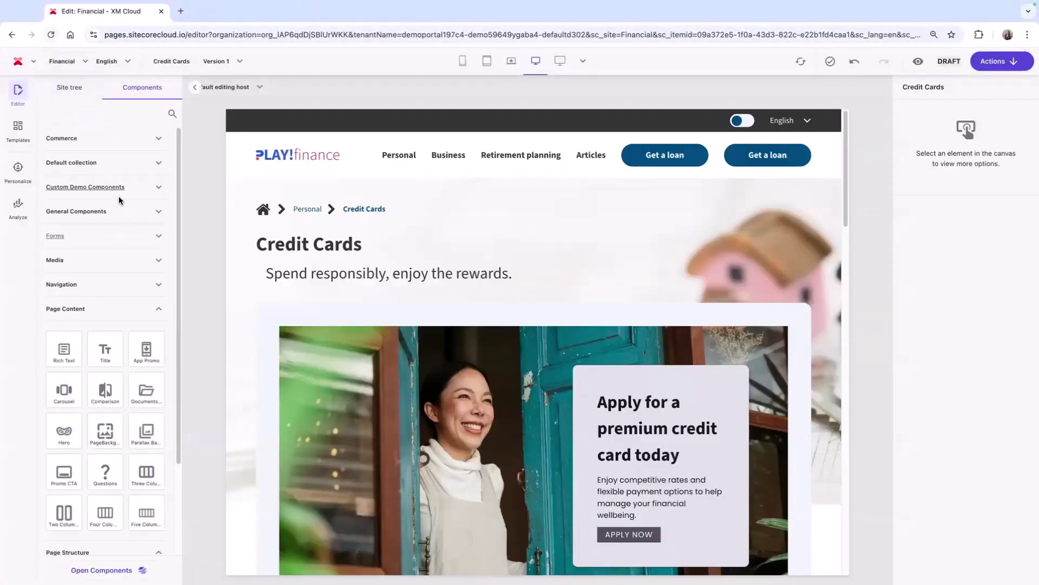
Step: Place the New Form component from Forms on the Credit Cards page above the hero image
{"action": "left_click", "coordinate": [161, 236]}
{"action": "left_click_drag", "start_coordinate": [139, 312], "coordinate": [339, 328]}
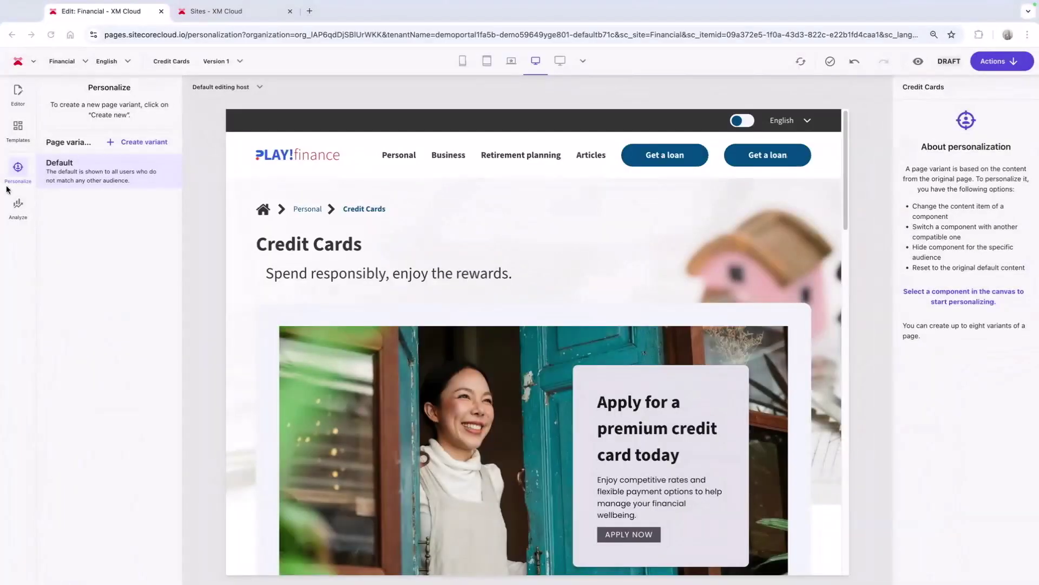
Step: Create a new page variant named Campaign and proceed to its audience
{"action": "left_click", "coordinate": [144, 142]}
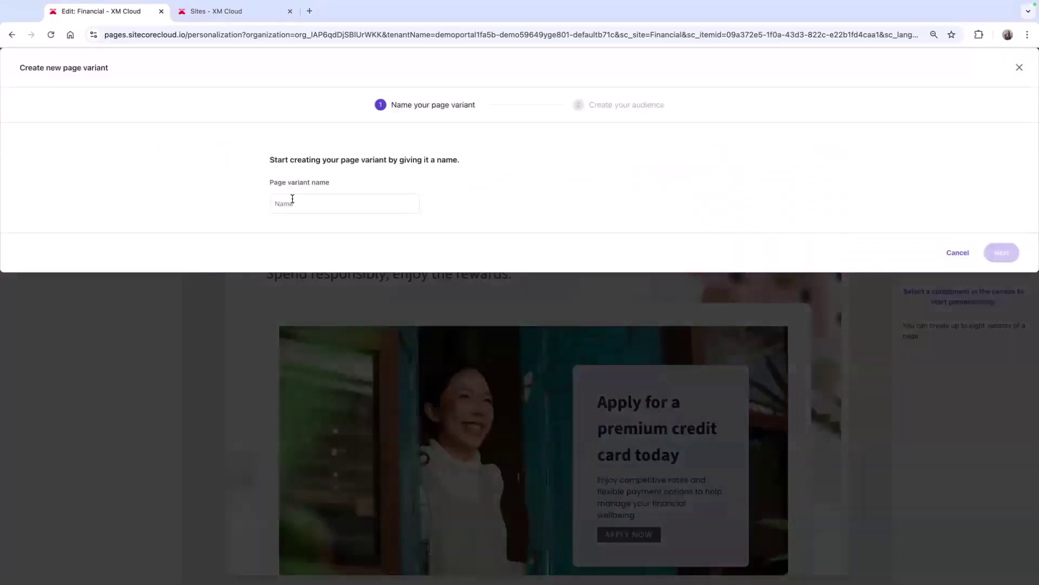
{"action": "left_click", "coordinate": [293, 199]}
{"action": "left_click", "coordinate": [354, 249]}
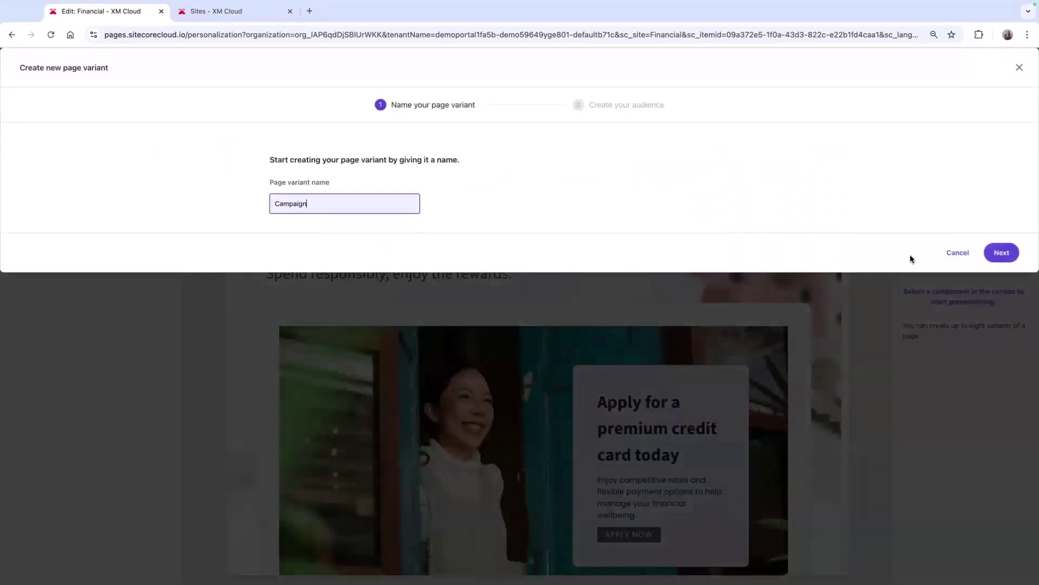
{"action": "left_click", "coordinate": [1001, 252]}
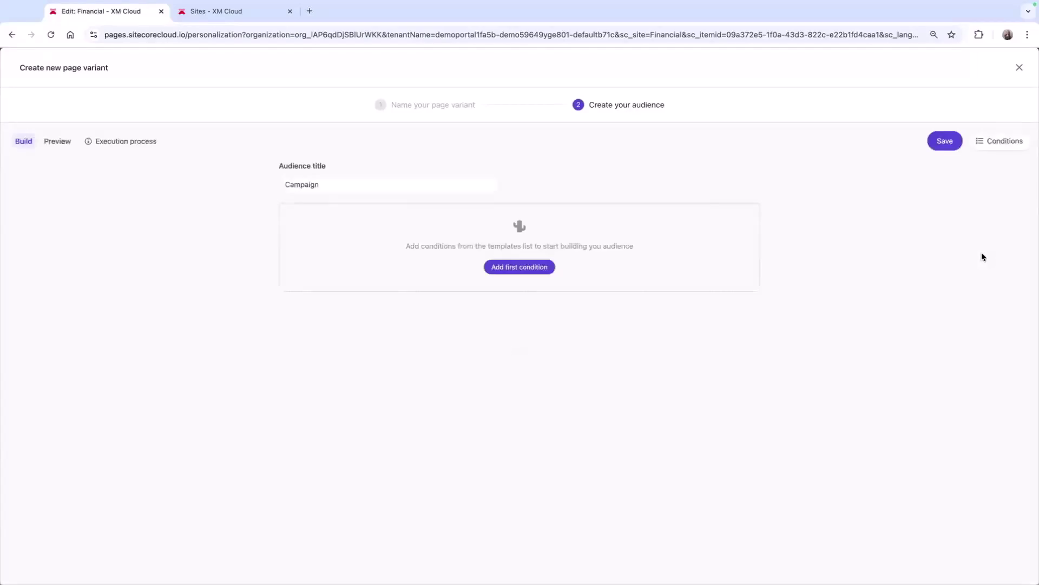
Step: Filter the audience condition templates to built-in User interaction conditions
{"action": "left_click", "coordinate": [977, 146]}
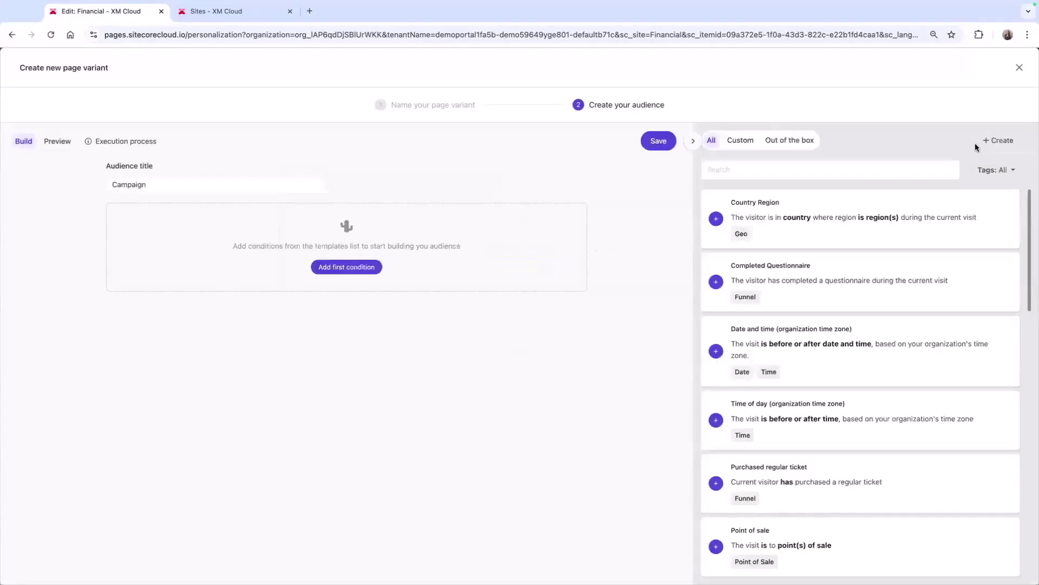
{"action": "left_click", "coordinate": [811, 141]}
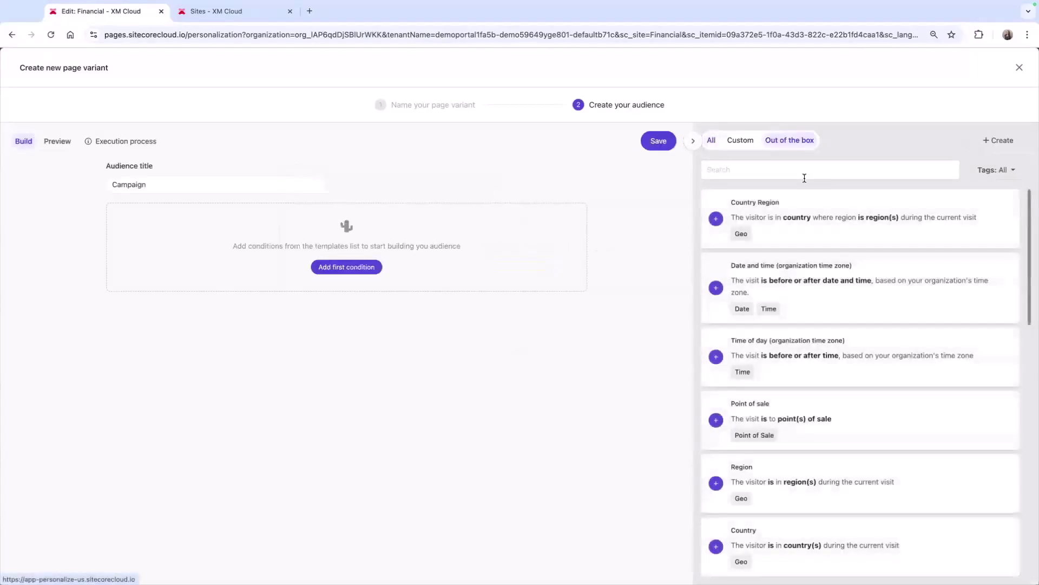
{"action": "scroll", "coordinate": [804, 238], "scroll_direction": "down", "scroll_amount": 8}
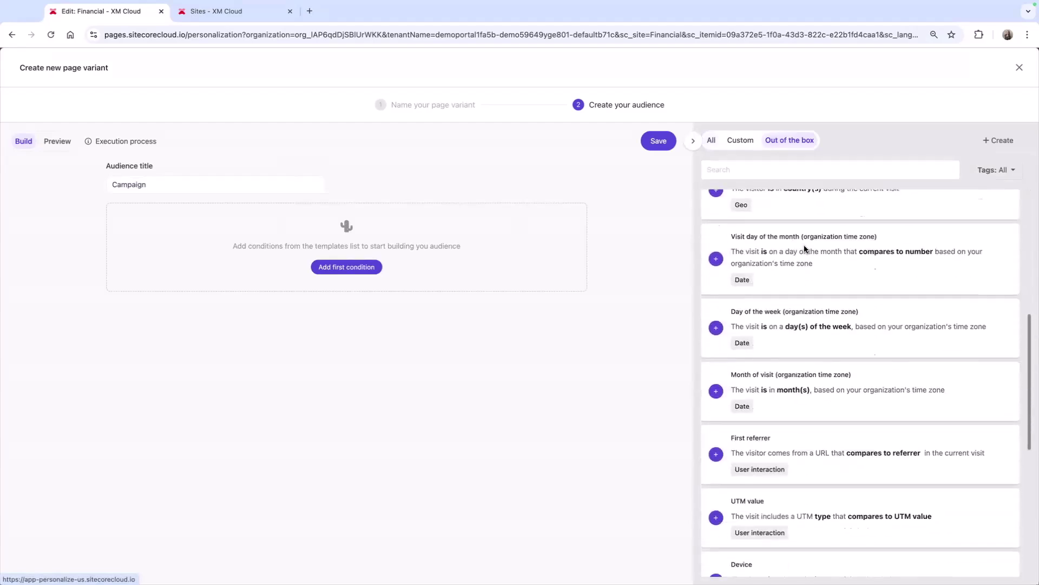
{"action": "scroll", "coordinate": [804, 244], "scroll_direction": "down", "scroll_amount": 5}
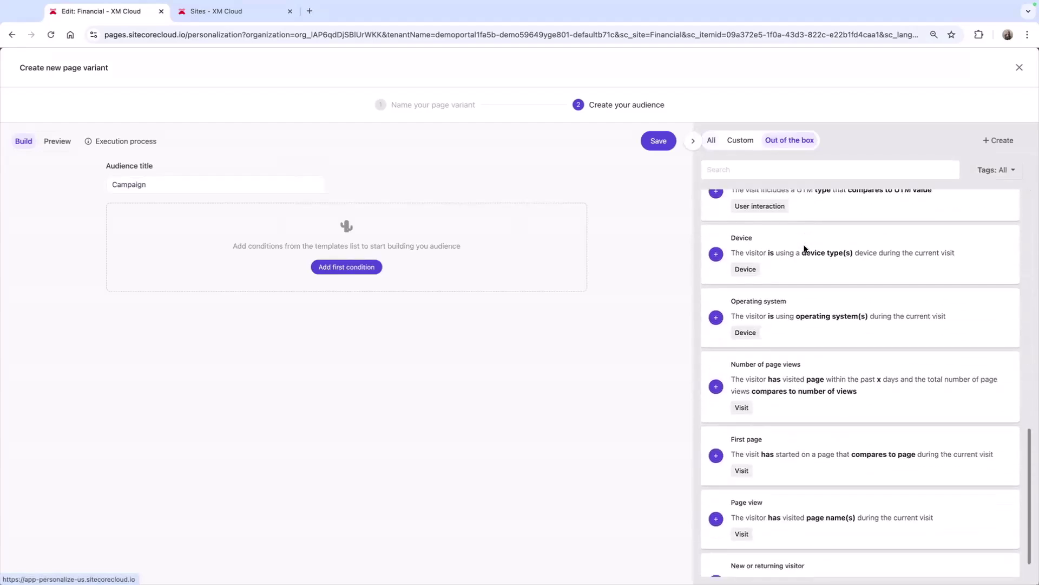
{"action": "left_click", "coordinate": [982, 174]}
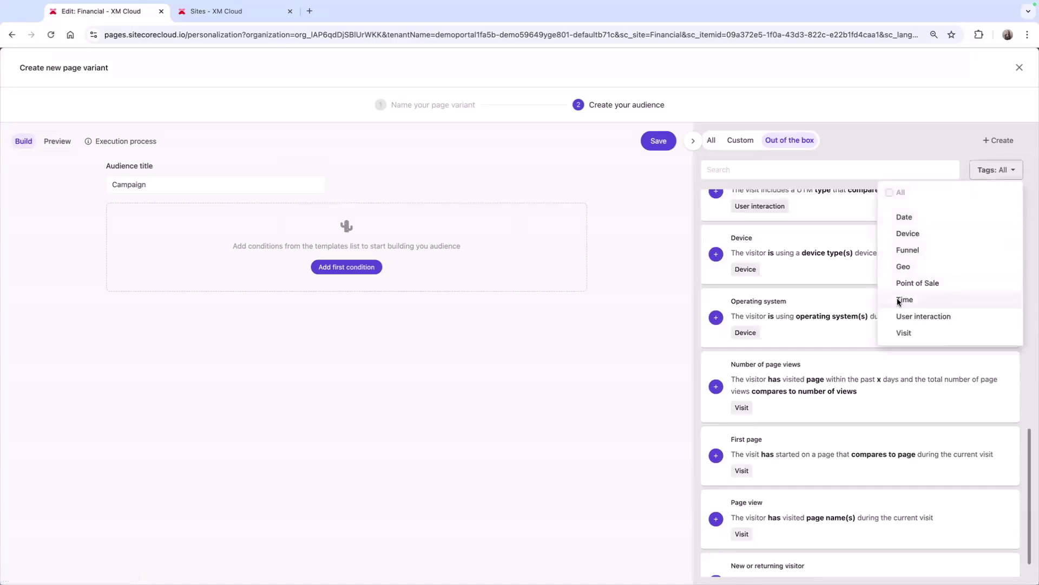
{"action": "left_click", "coordinate": [890, 317]}
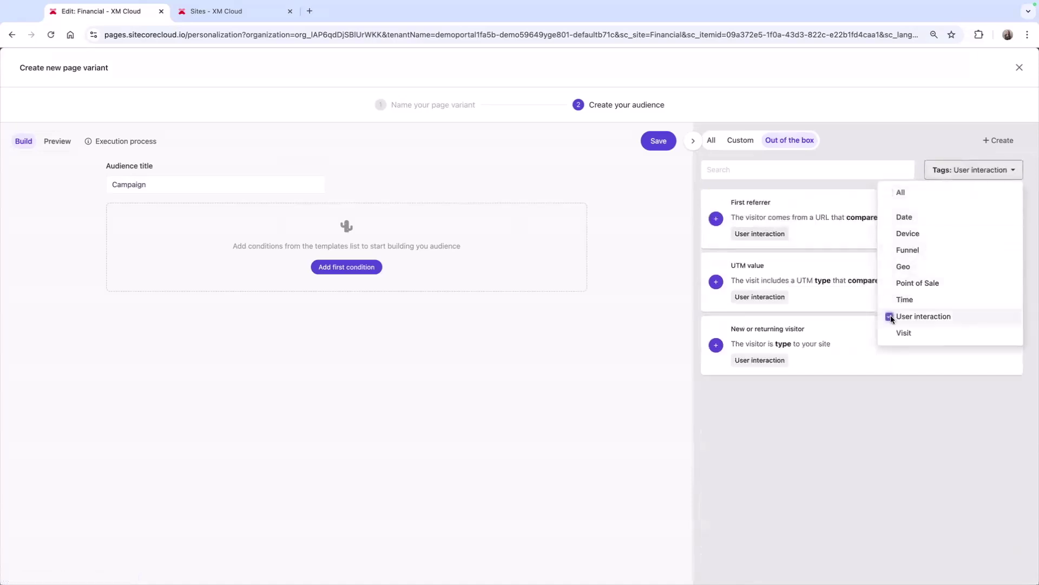
Step: Add a UTM value condition: campaign is equal to 'premium credit card'
{"action": "left_click", "coordinate": [715, 282]}
{"action": "left_click", "coordinate": [245, 221]}
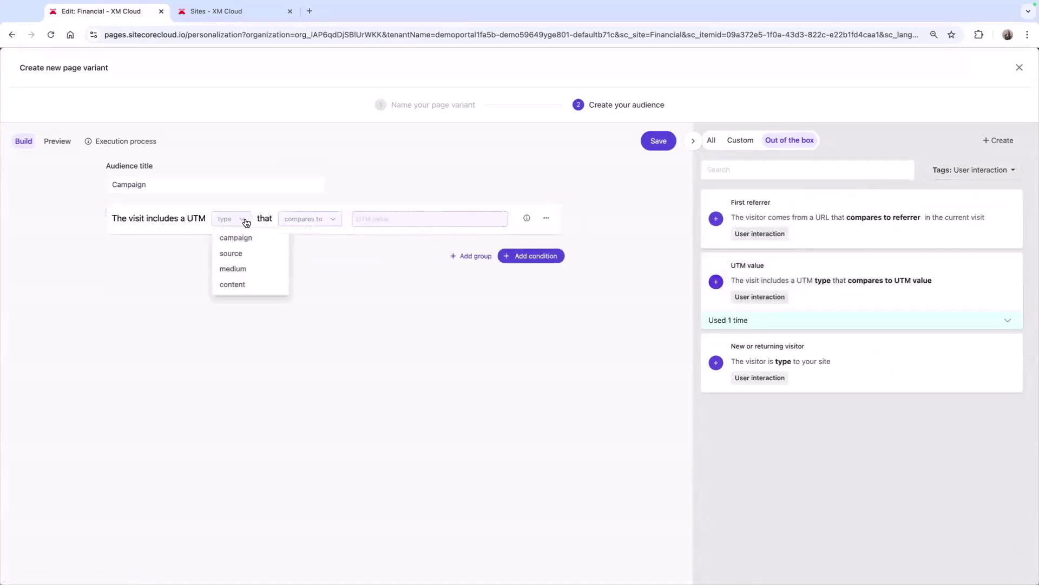
{"action": "left_click", "coordinate": [243, 237]}
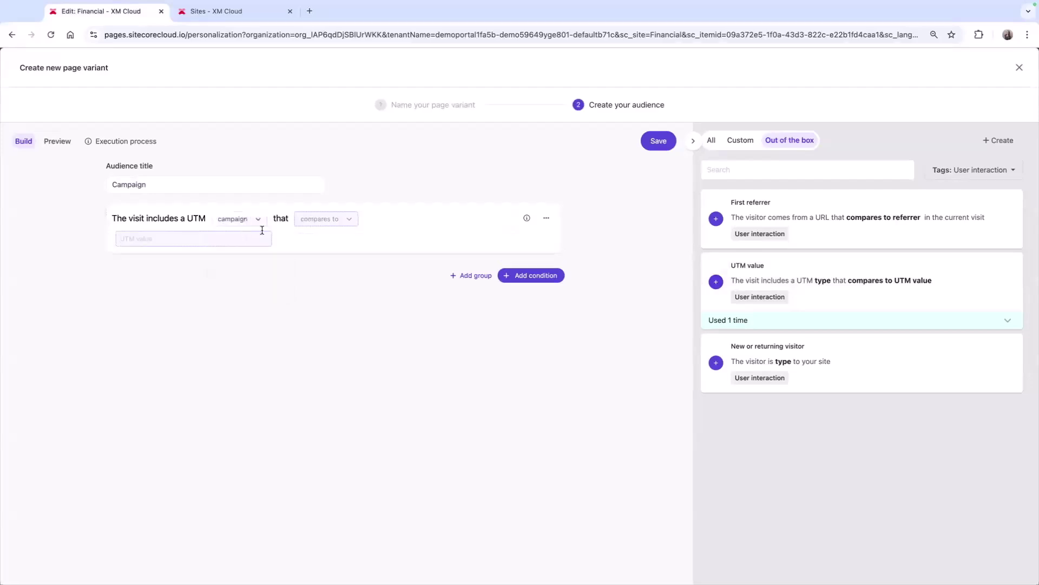
{"action": "left_click", "coordinate": [302, 224]}
{"action": "left_click", "coordinate": [305, 237]}
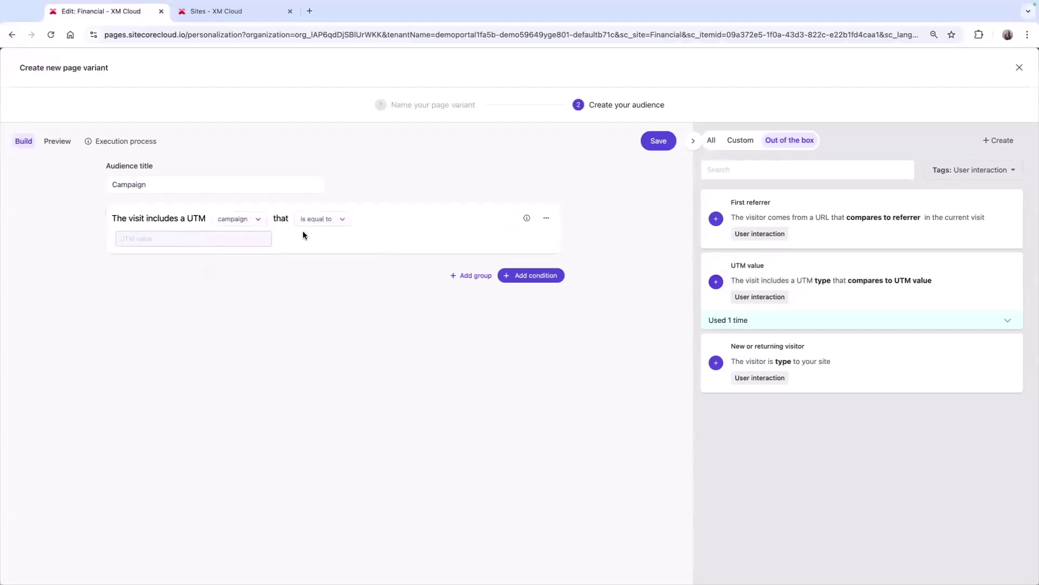
{"action": "left_click", "coordinate": [118, 238]}
{"action": "left_click", "coordinate": [239, 265]}
Step: Add a New or returning visitor condition set to returning, and save the audience
{"action": "left_click", "coordinate": [716, 362]}
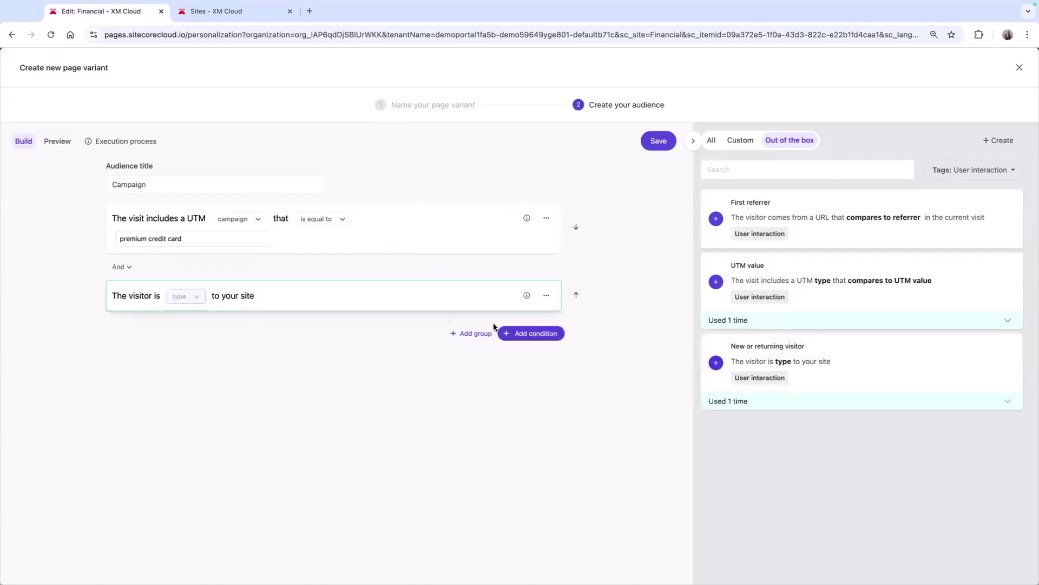
{"action": "left_click", "coordinate": [187, 298]}
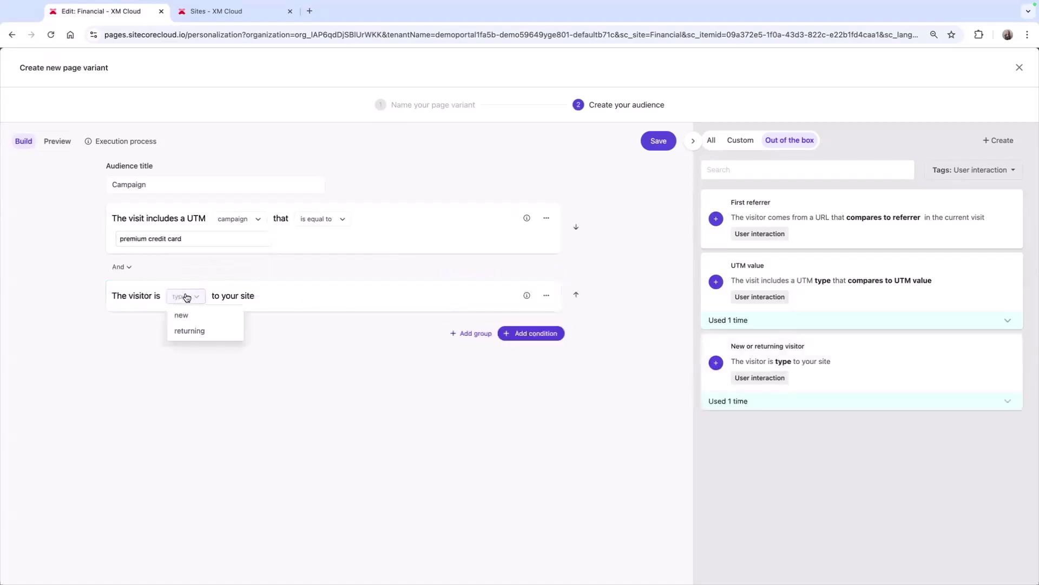
{"action": "left_click", "coordinate": [189, 332]}
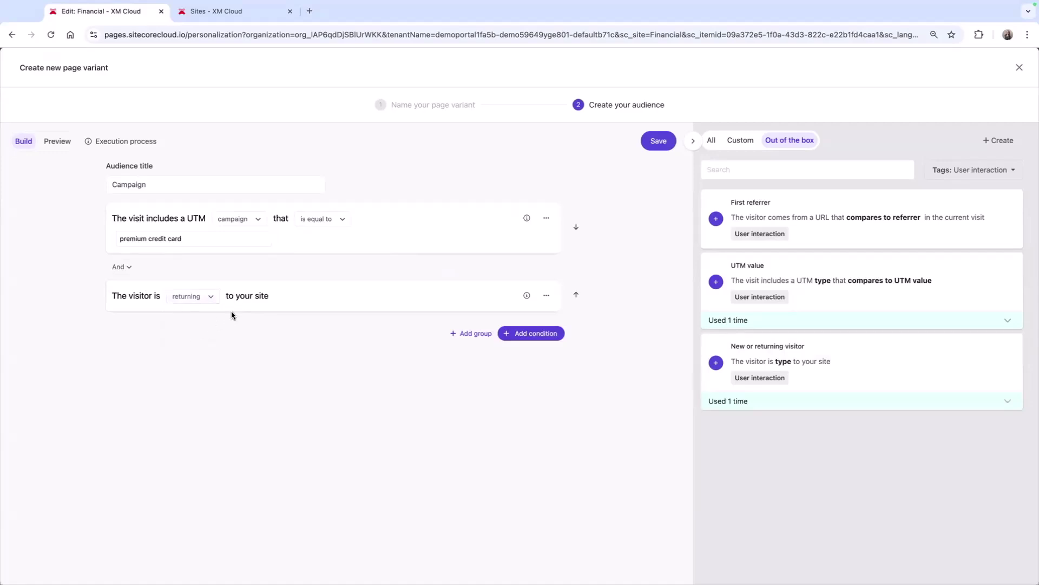
{"action": "left_click", "coordinate": [645, 145]}
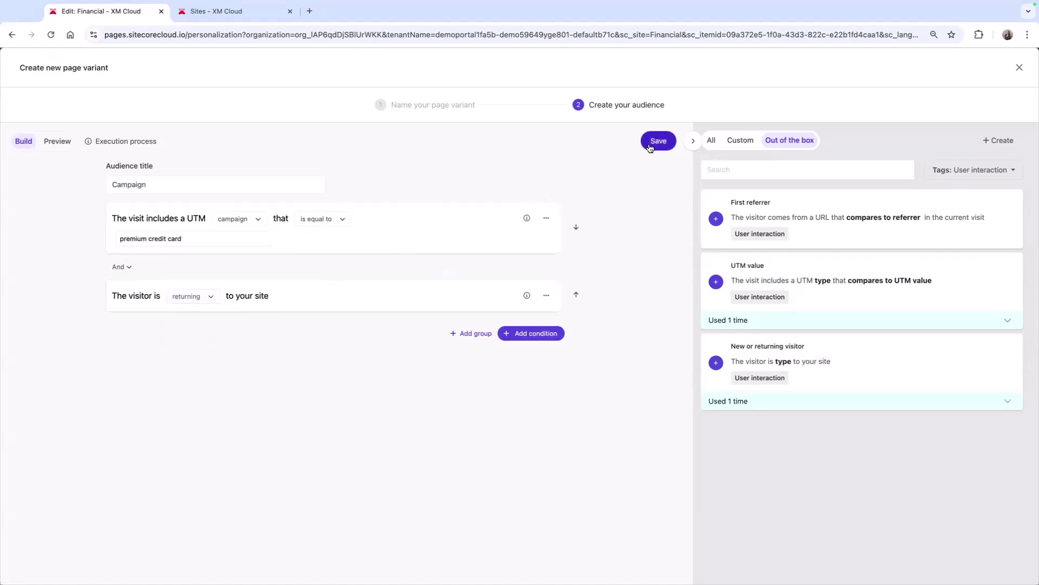
Step: Assign Premium Credit Card Campaign content from General Promos to the Campaign variant's hero, then view Default
{"action": "left_click", "coordinate": [1019, 70]}
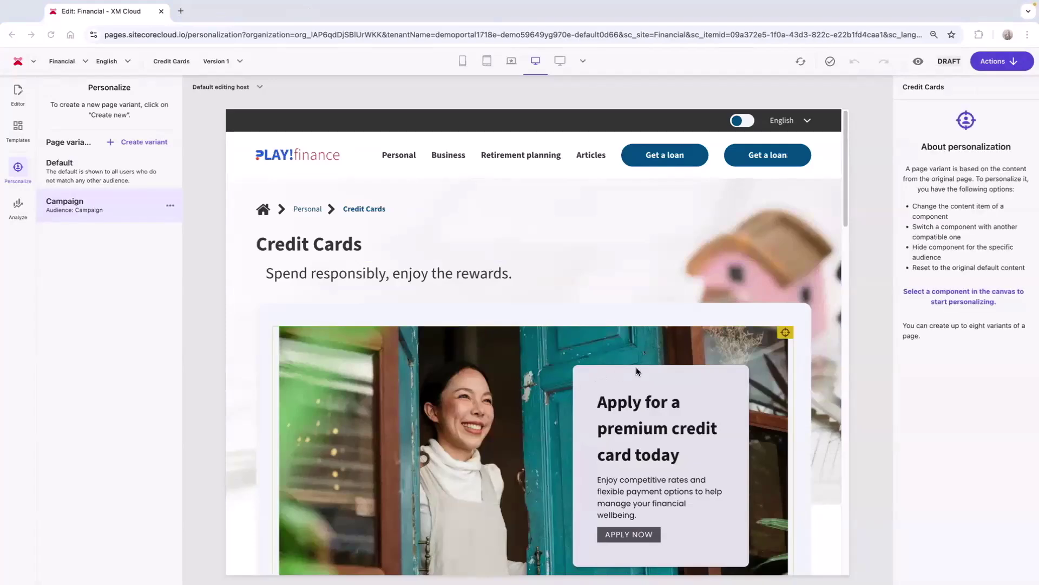
{"action": "left_click", "coordinate": [772, 346]}
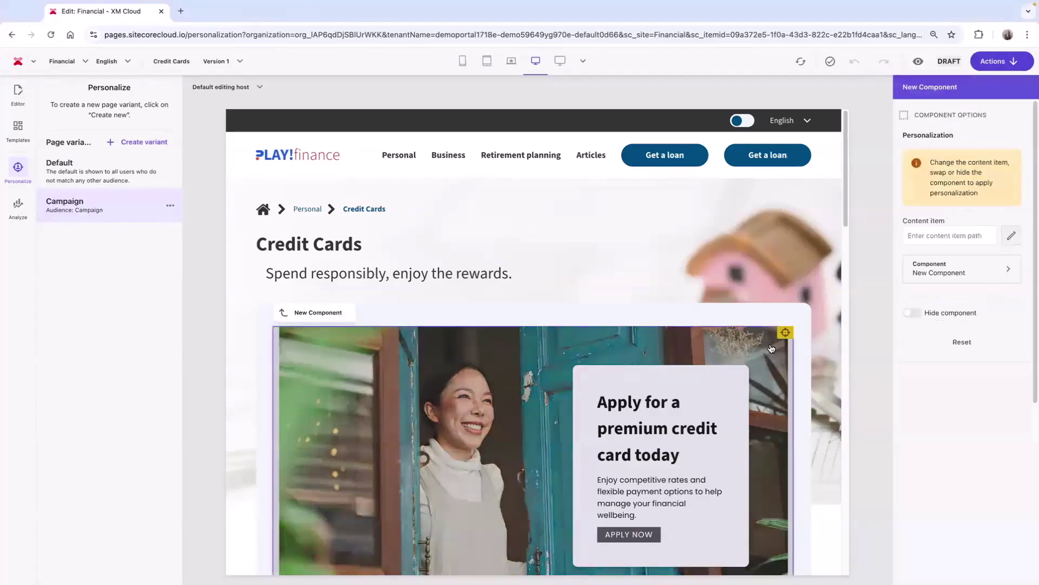
{"action": "left_click", "coordinate": [1011, 236]}
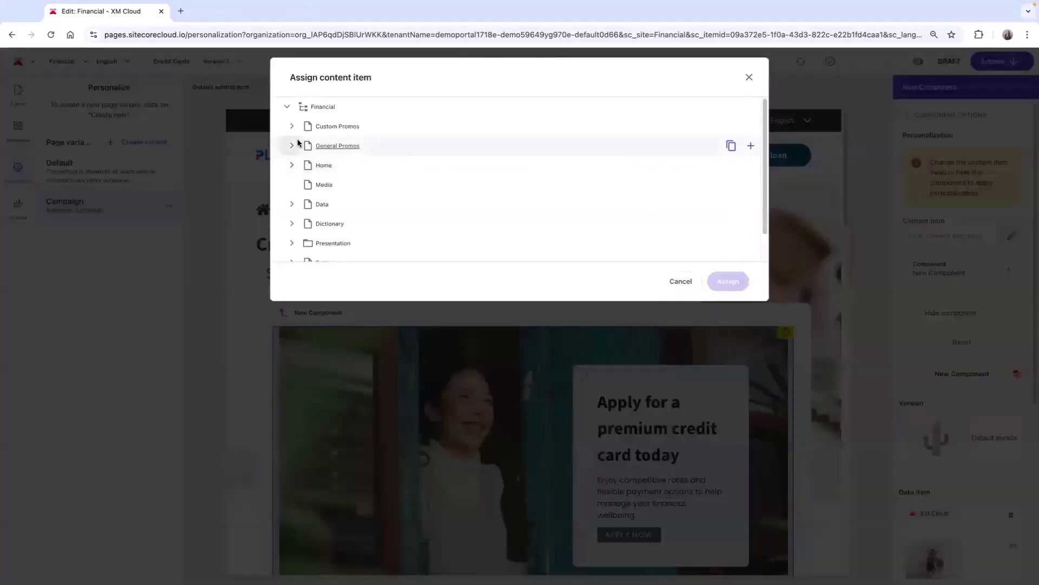
{"action": "left_click", "coordinate": [293, 145]}
{"action": "left_click", "coordinate": [346, 204]}
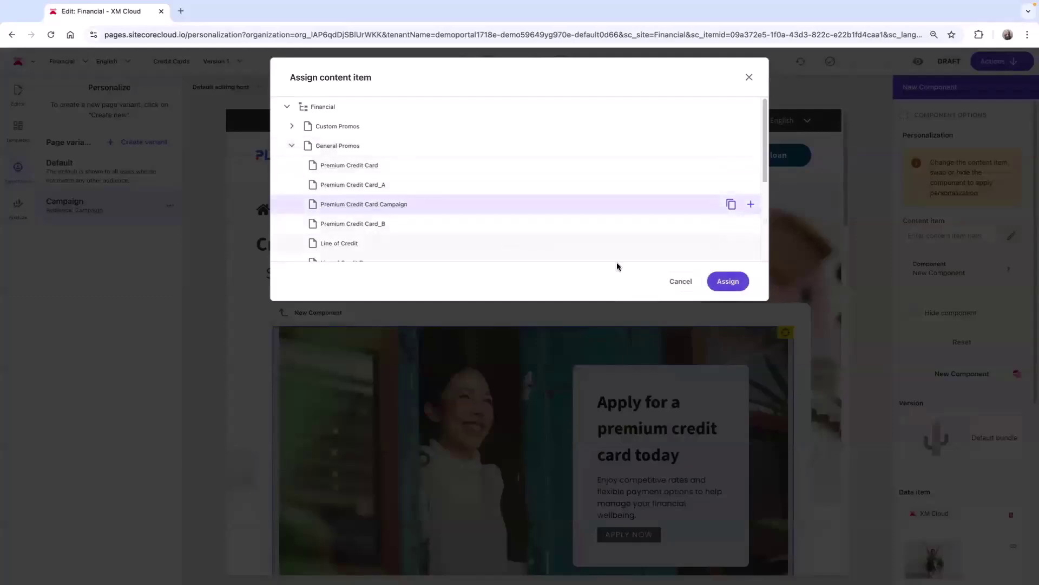
{"action": "left_click", "coordinate": [728, 281]}
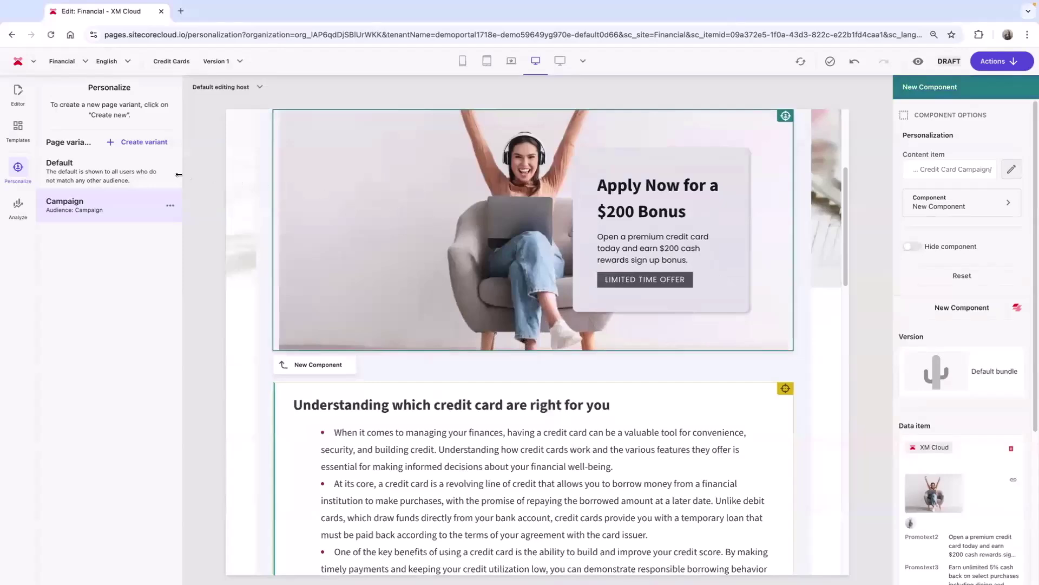
{"action": "left_click", "coordinate": [169, 178]}
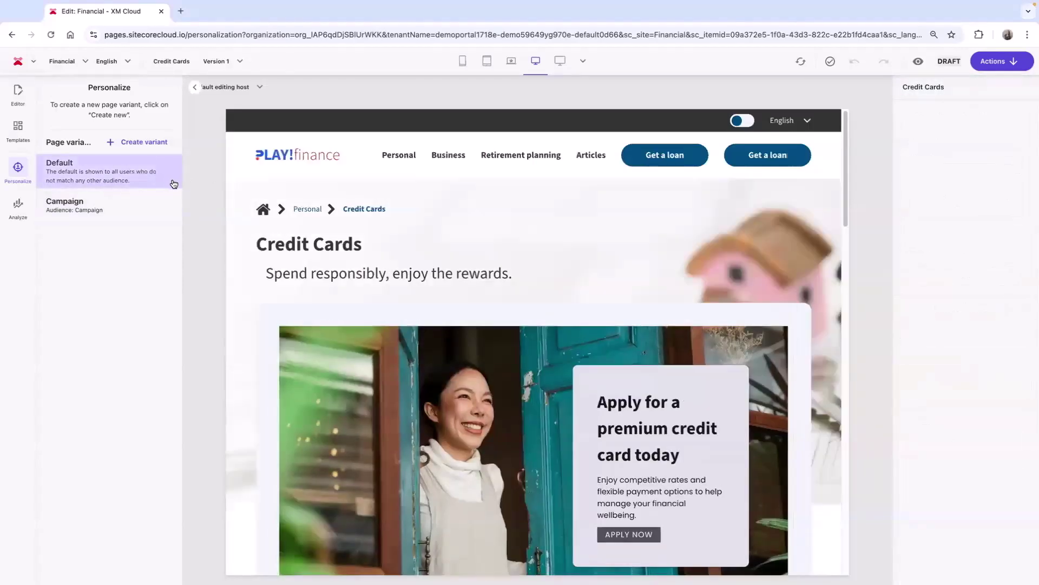
Step: Open Analyze and scroll through the Site insights
{"action": "left_click", "coordinate": [22, 208]}
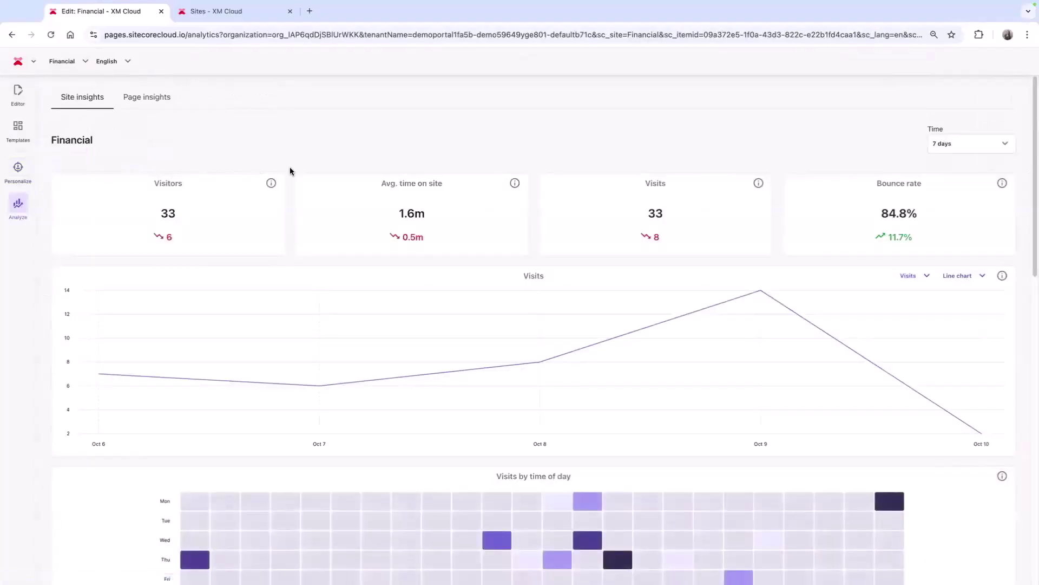
{"action": "scroll", "coordinate": [290, 167], "scroll_direction": "down", "scroll_amount": 5}
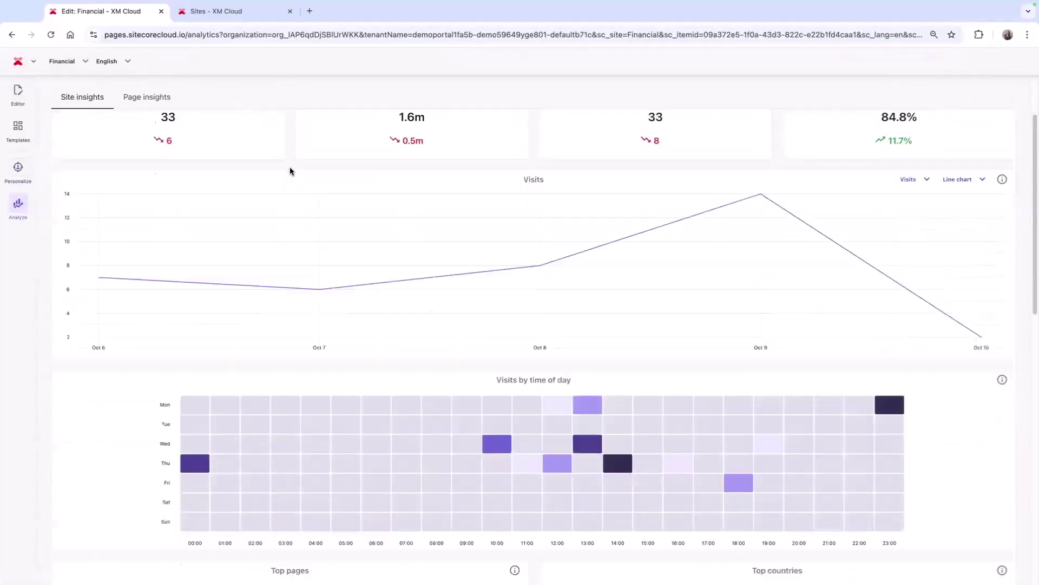
{"action": "scroll", "coordinate": [291, 171], "scroll_direction": "down", "scroll_amount": 10}
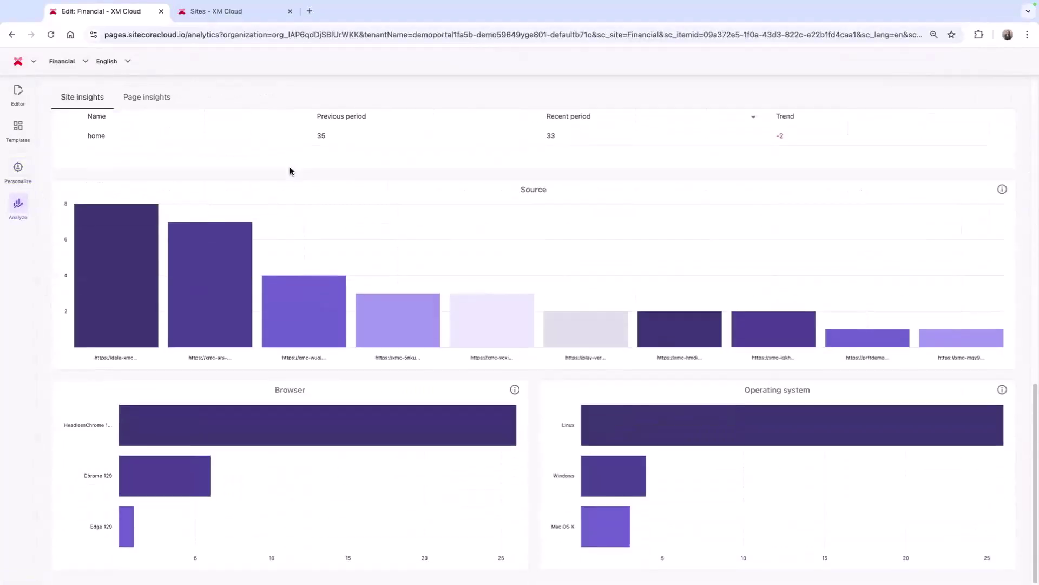
Step: Show Credit Cards page insights comparing the Default and Campaign variants
{"action": "left_click", "coordinate": [165, 99]}
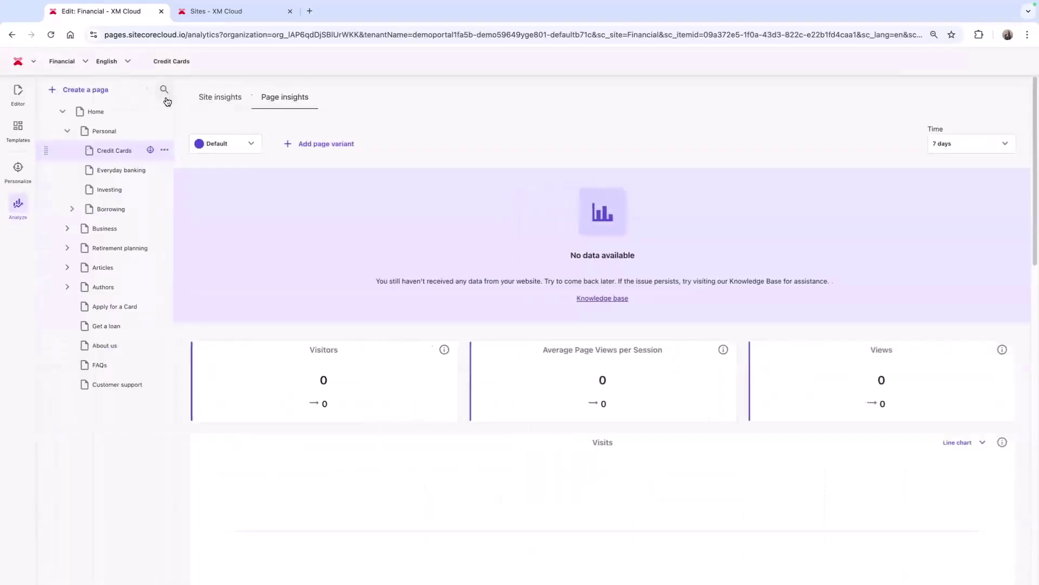
{"action": "left_click", "coordinate": [327, 143]}
{"action": "left_click", "coordinate": [299, 165]}
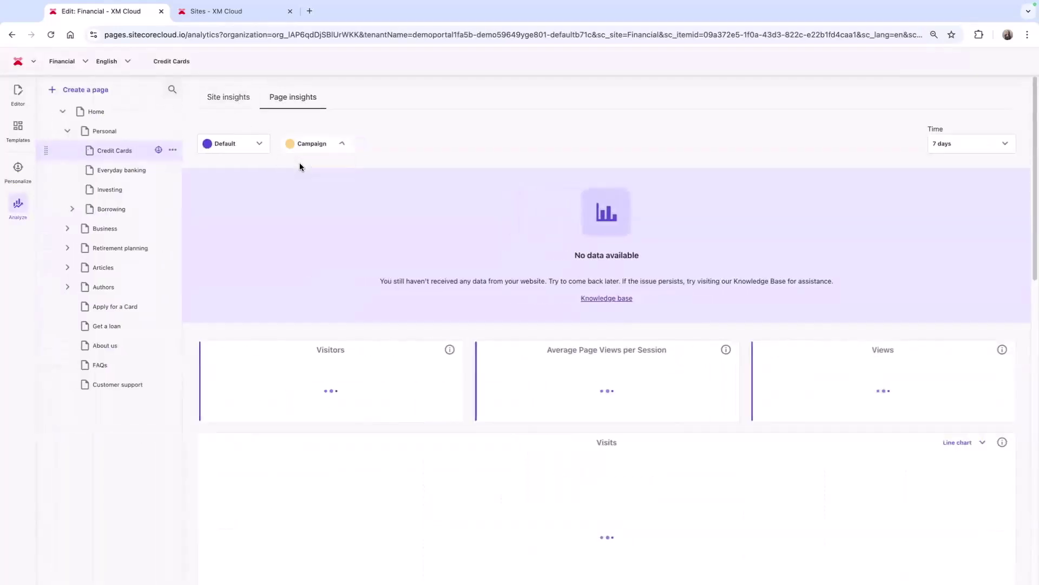